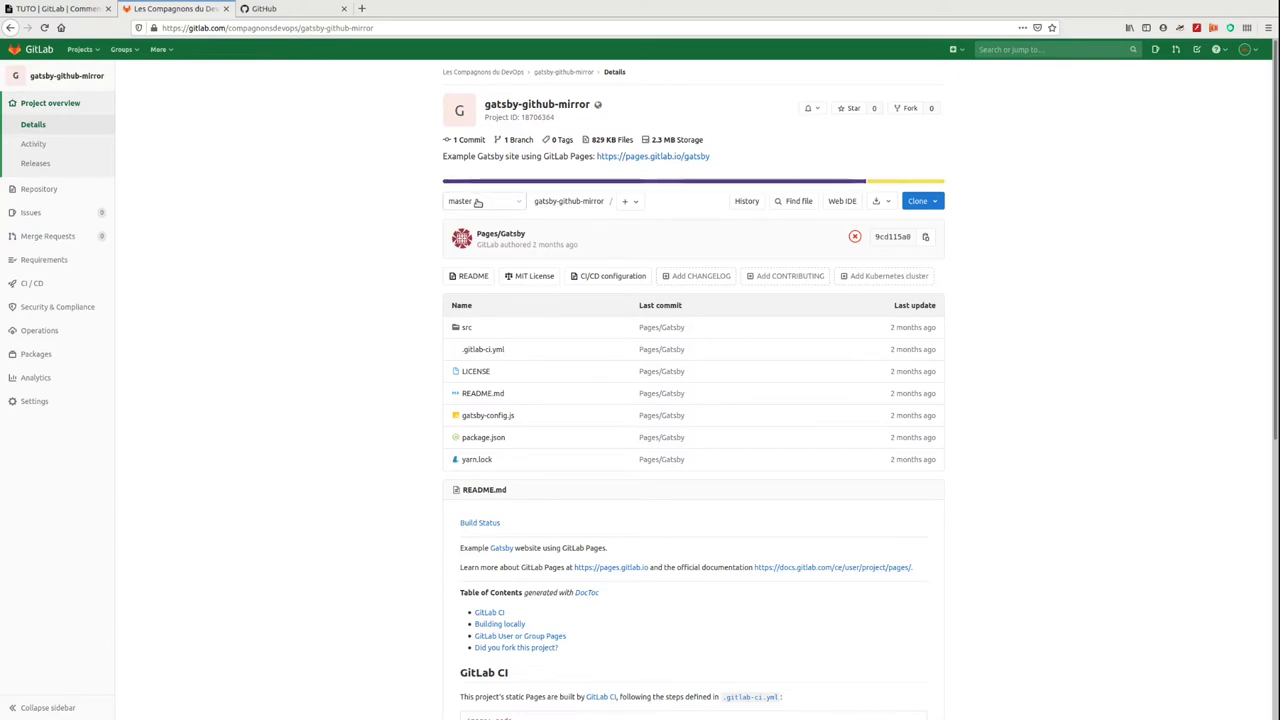
- Switch to GitHub and create a public repository named mon_beau_mirroir under compagnons-devops
click(279, 12)
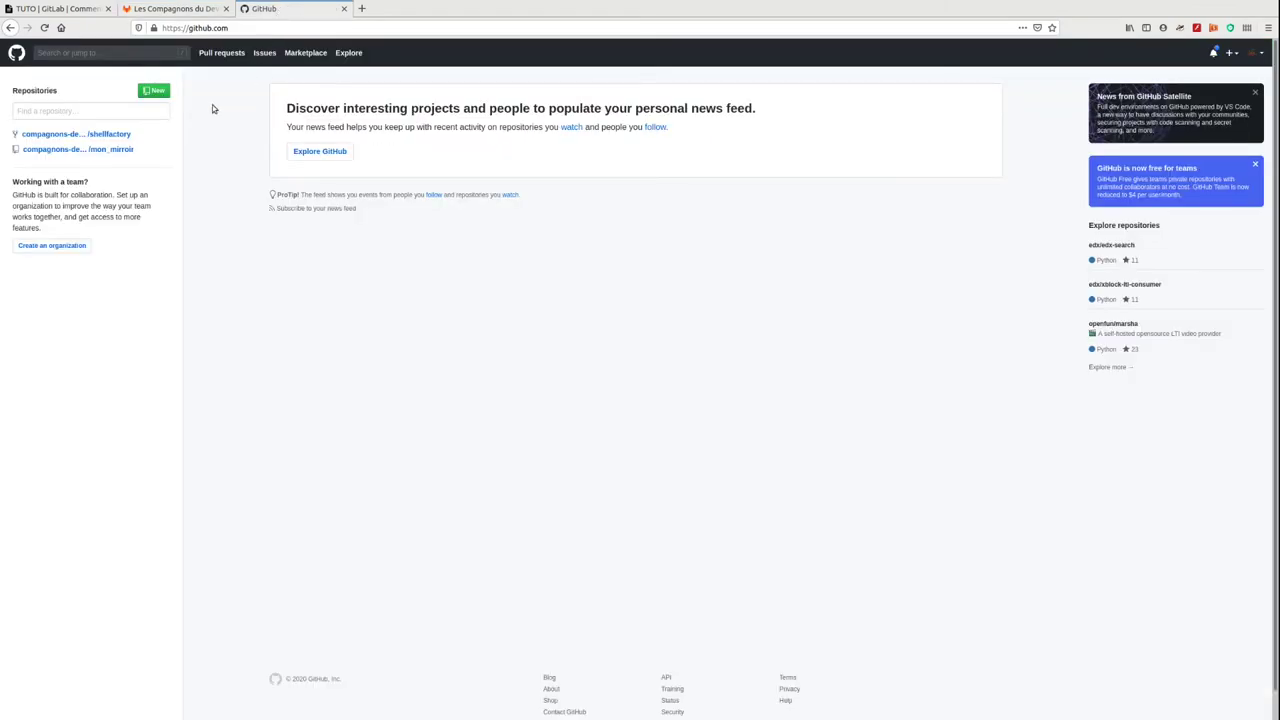
click(158, 91)
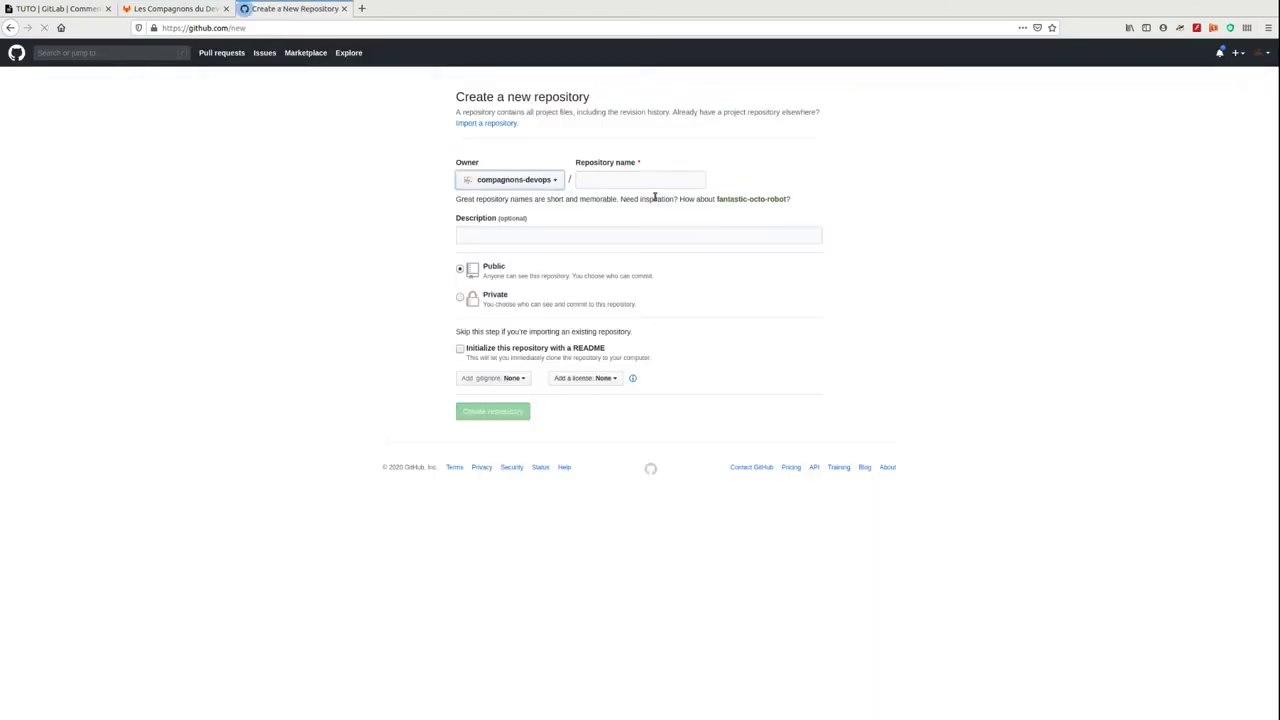
click(649, 180)
text(mon)
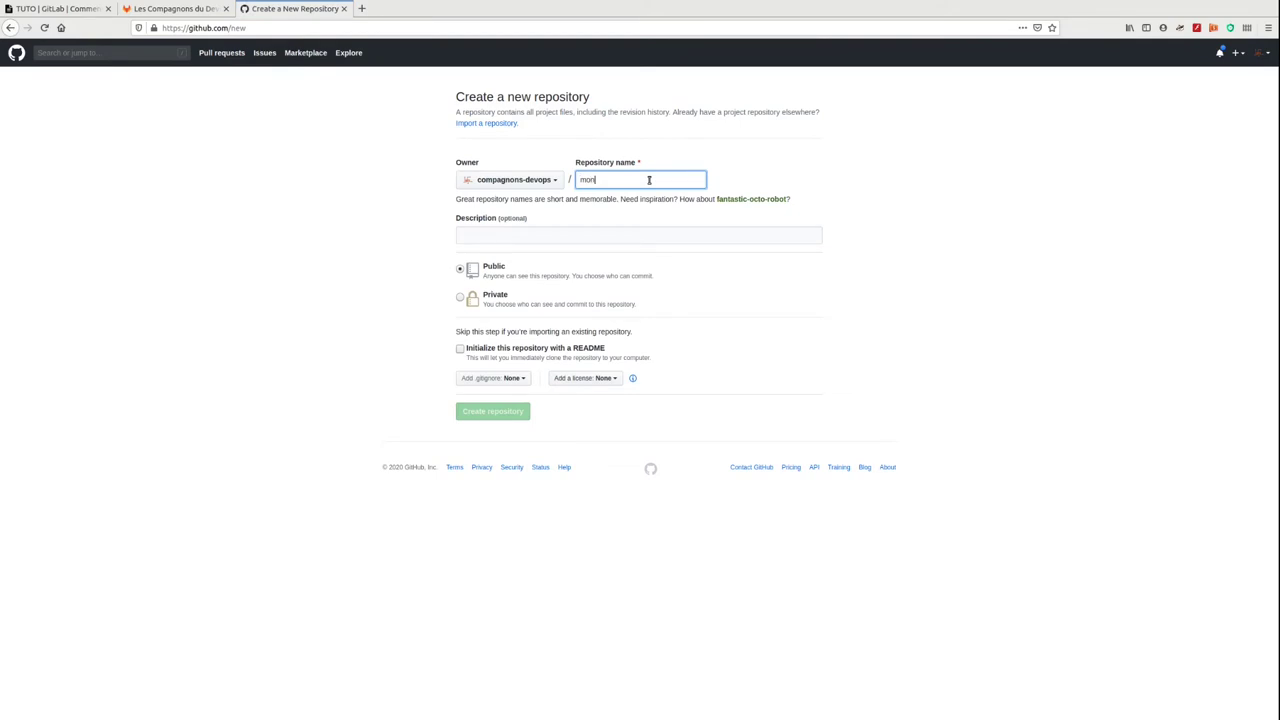
text(_be)
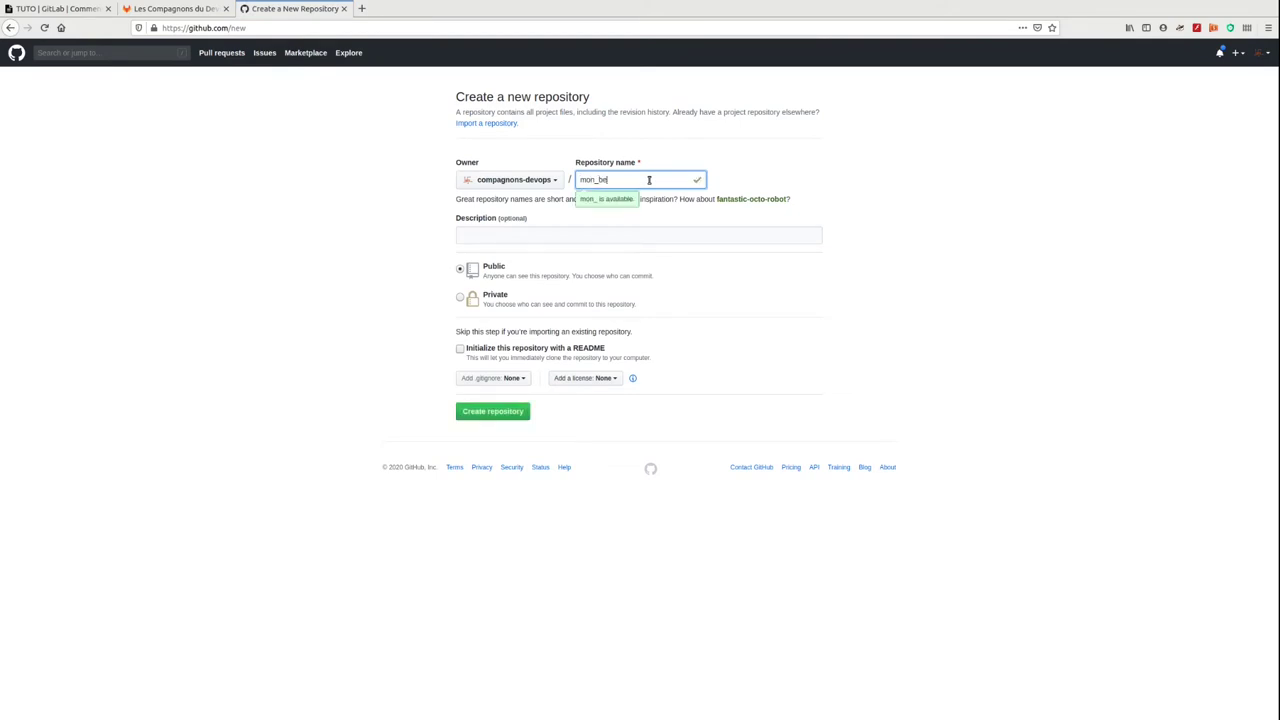
text(au_mirroir)
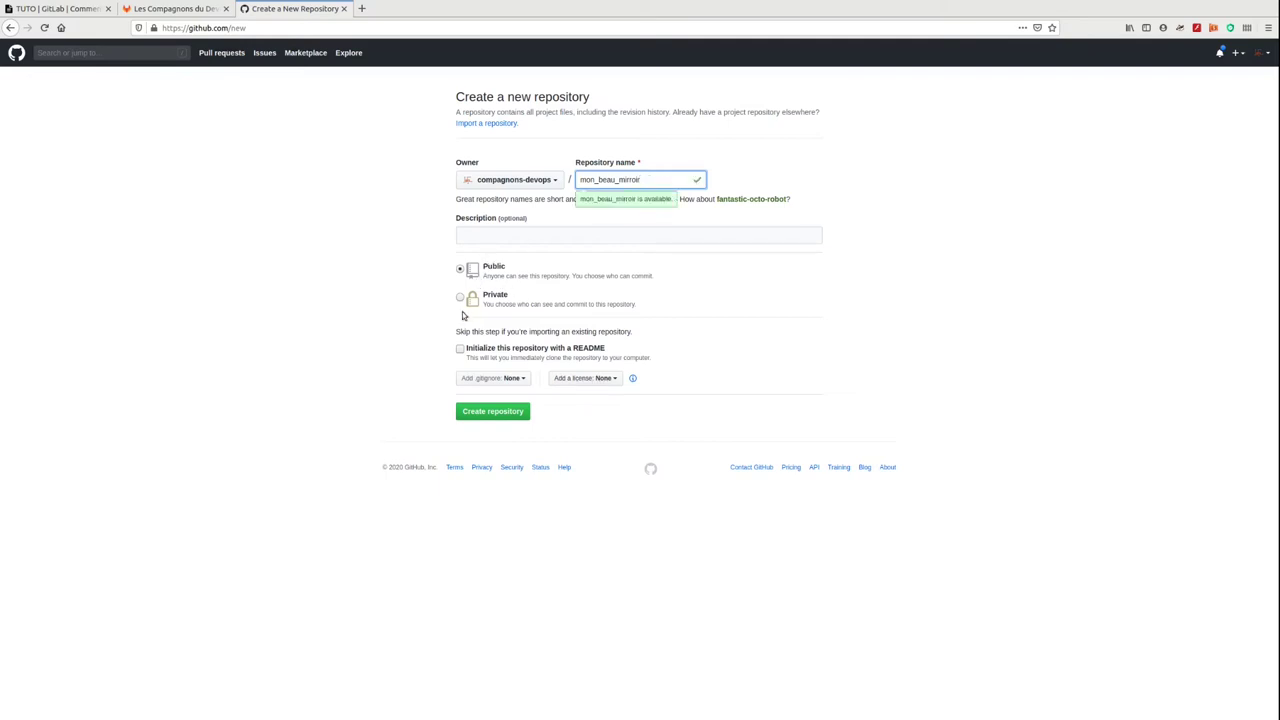
click(494, 413)
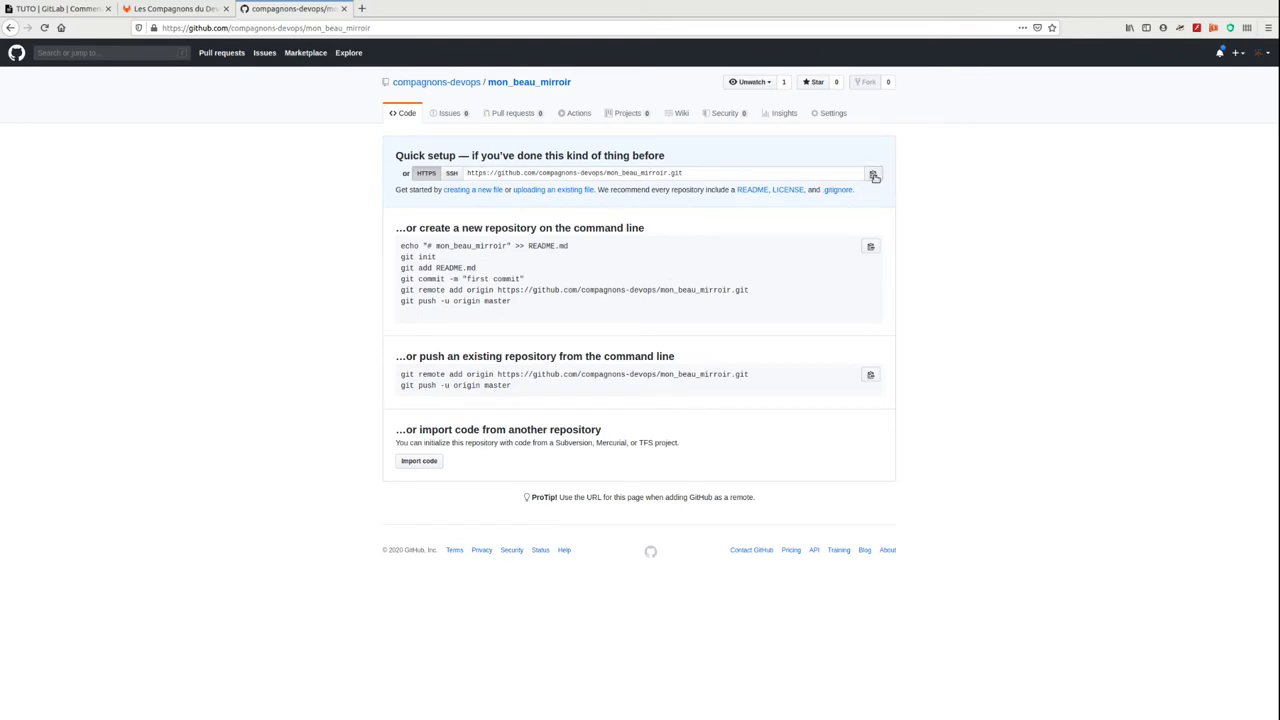
click(162, 12)
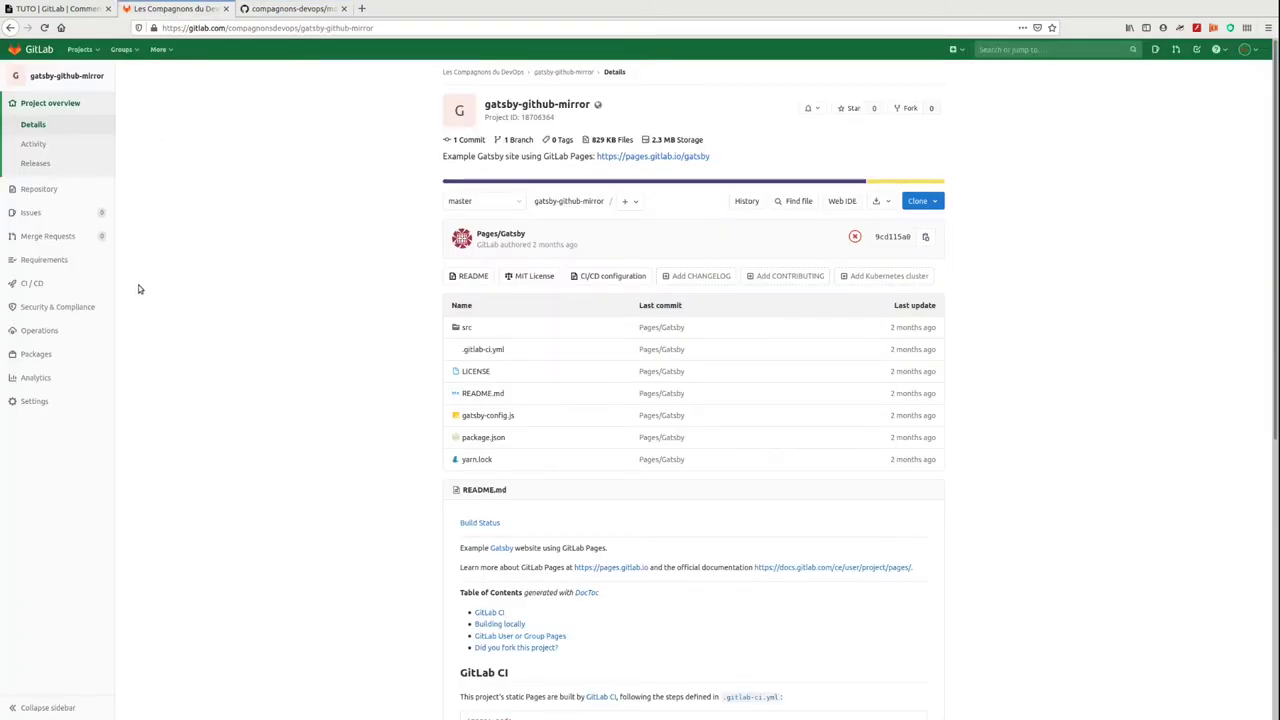
mouse_move(68, 384)
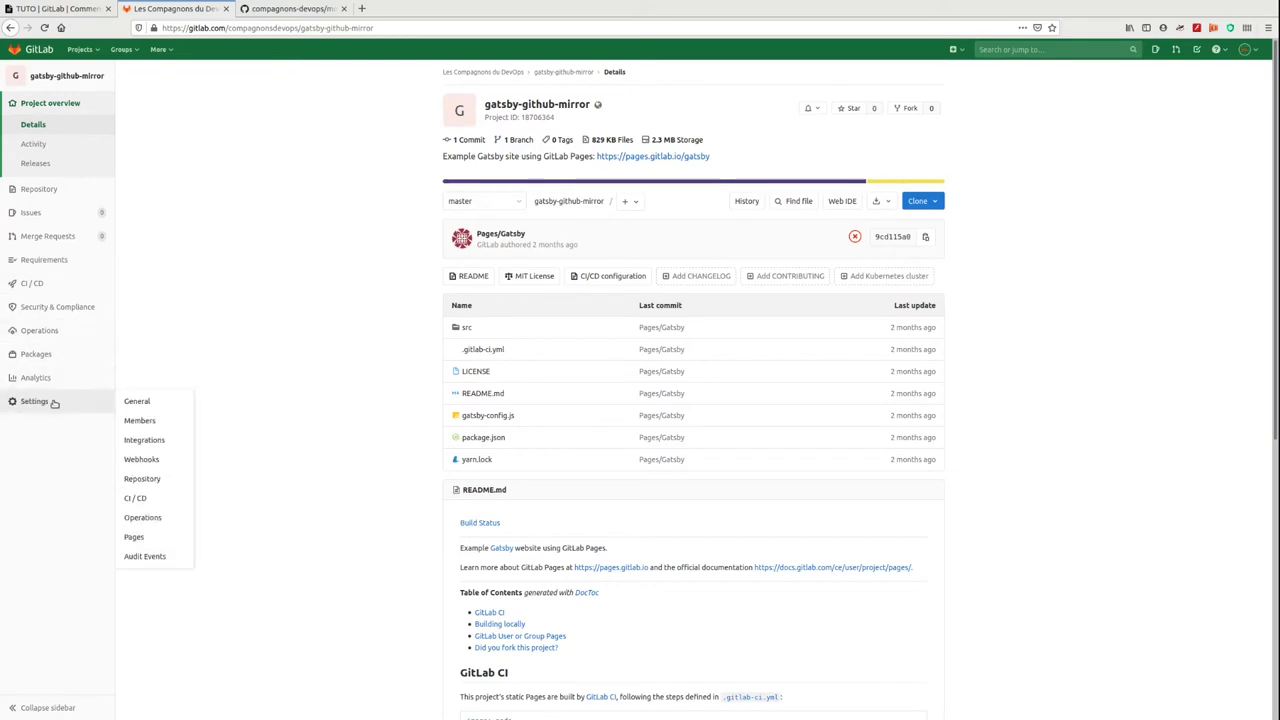
click(160, 481)
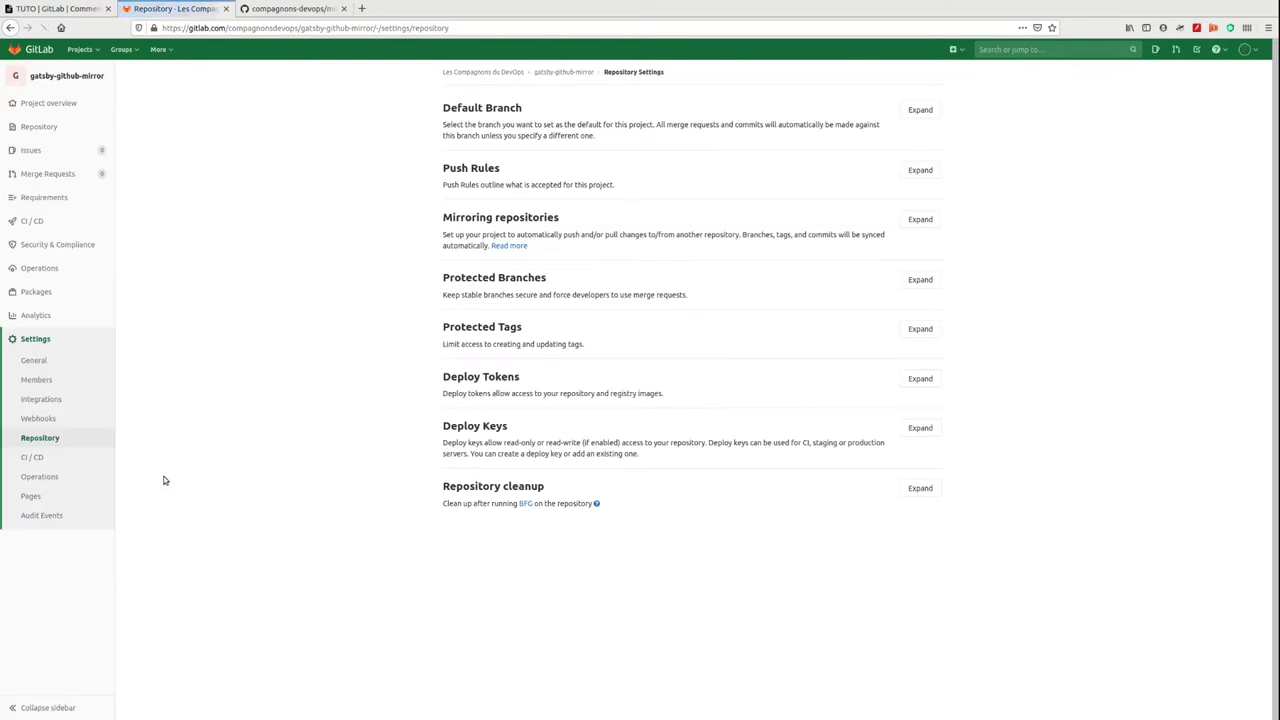
drag(427, 220, 573, 223)
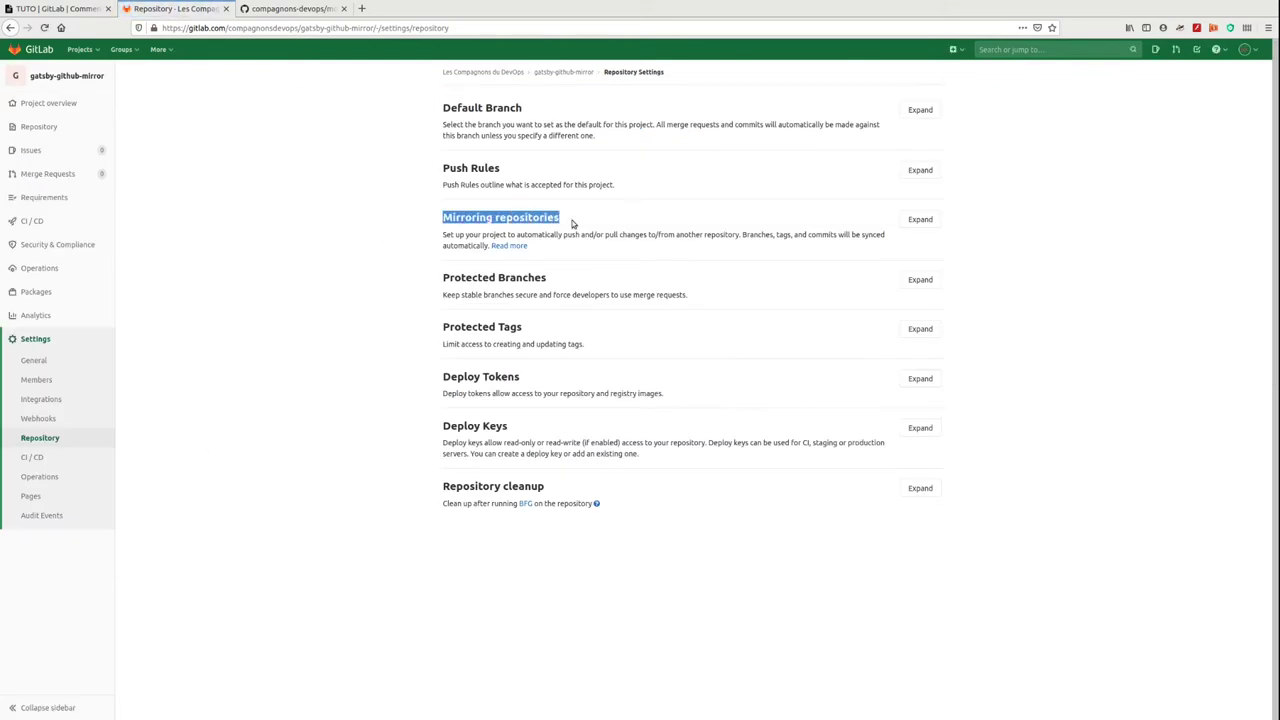
click(573, 223)
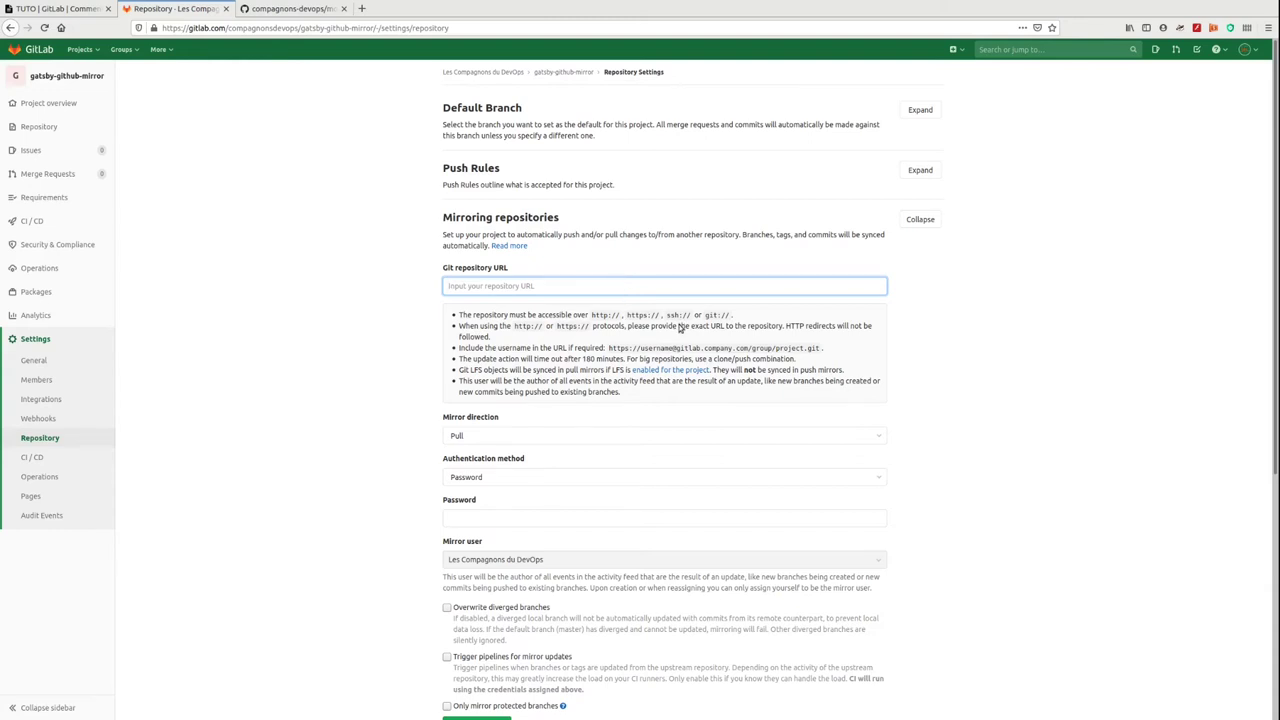
text(https://github.com/compagnons-devops/mon_beau_miroir.git)
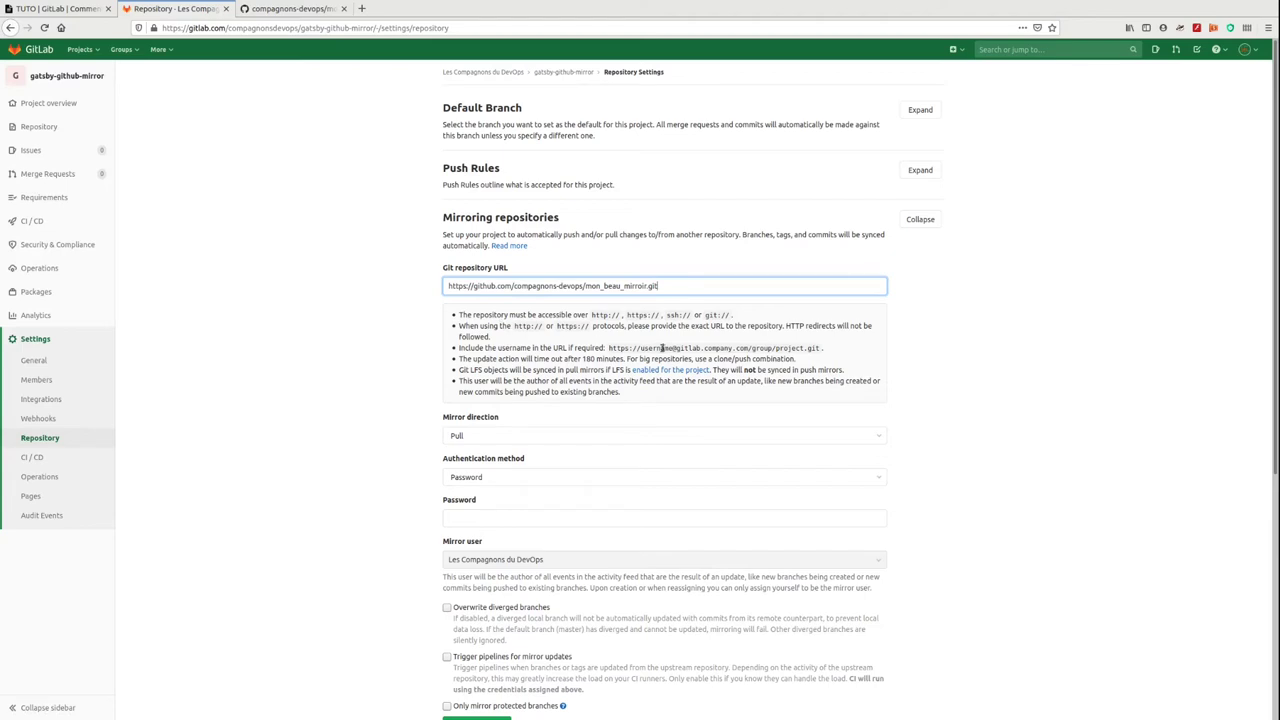
- Insert the username compagnons-devops followed by @ before github.com in the mirror's Git repository URL
drag(639, 348, 679, 349)
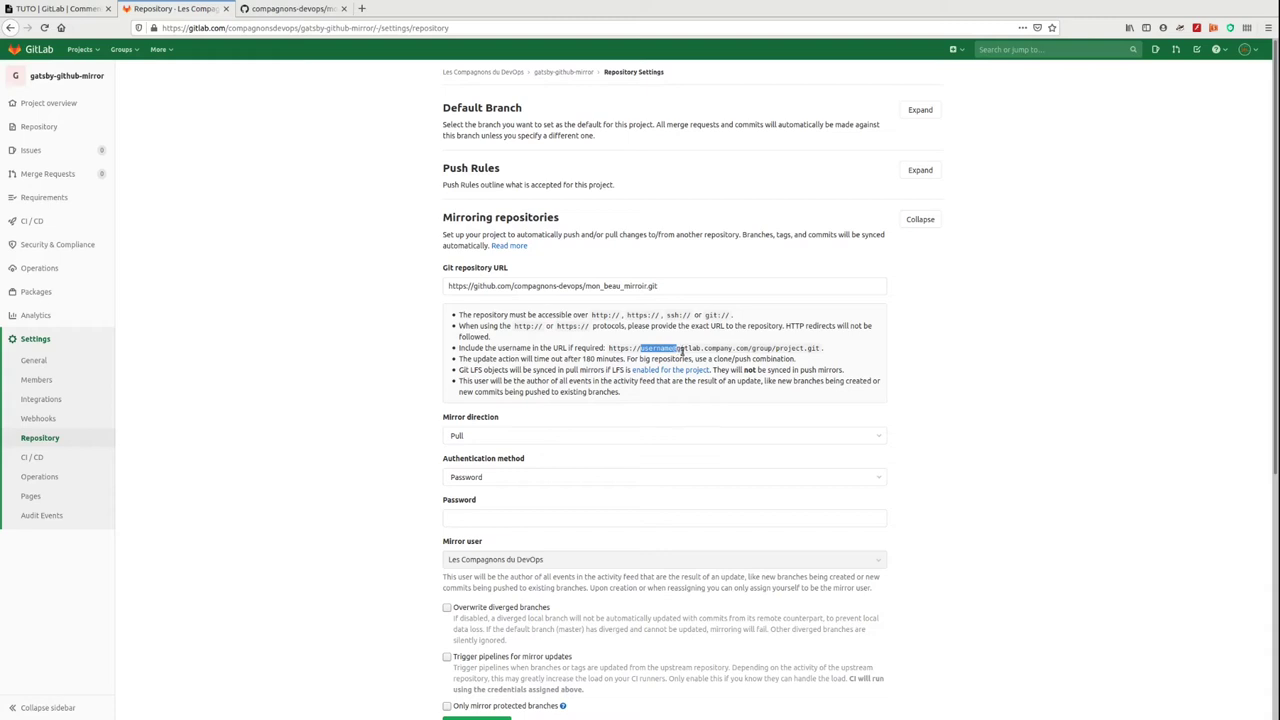
click(555, 287)
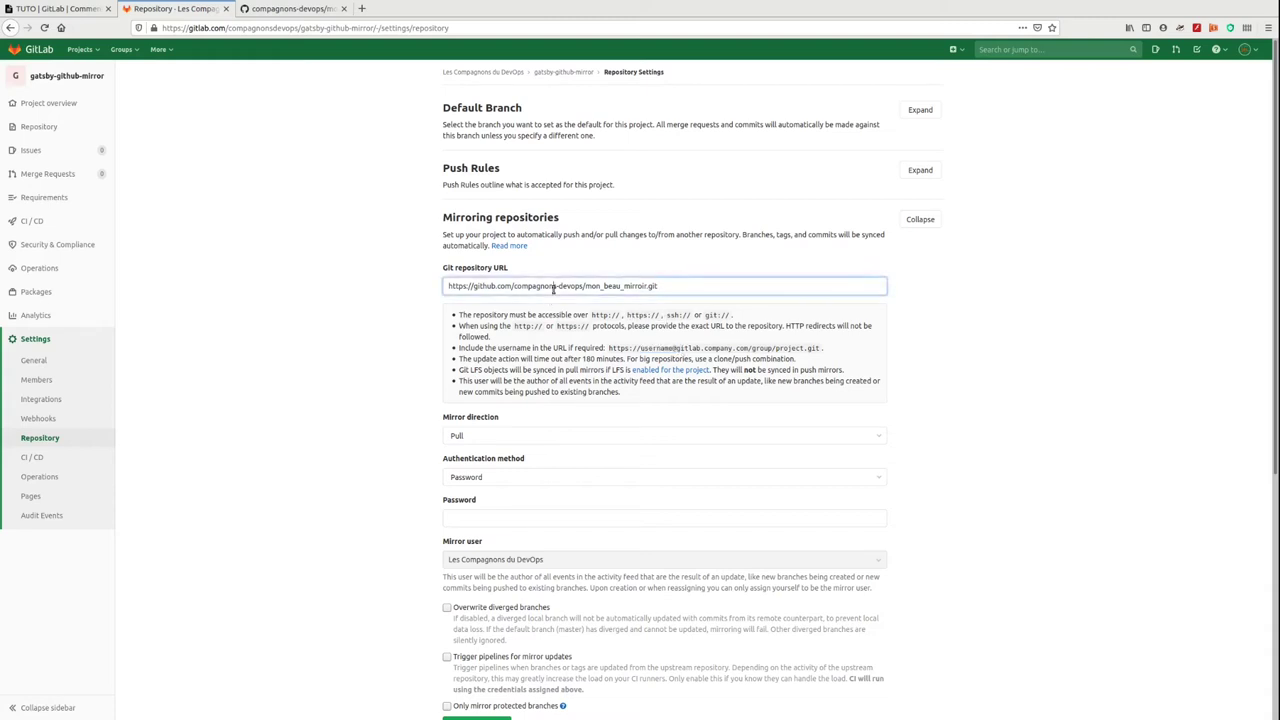
drag(513, 287, 583, 287)
key(ctrl+c)
click(475, 286)
key(ctrl+v)
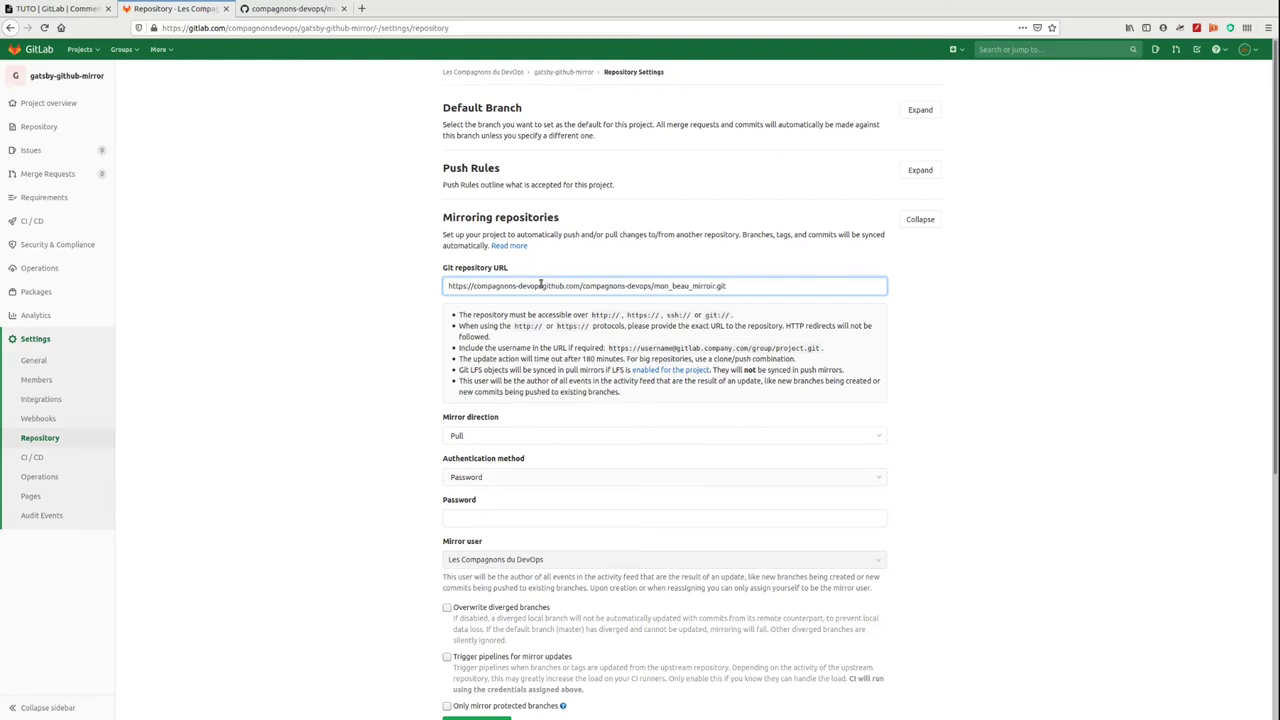
text(@)
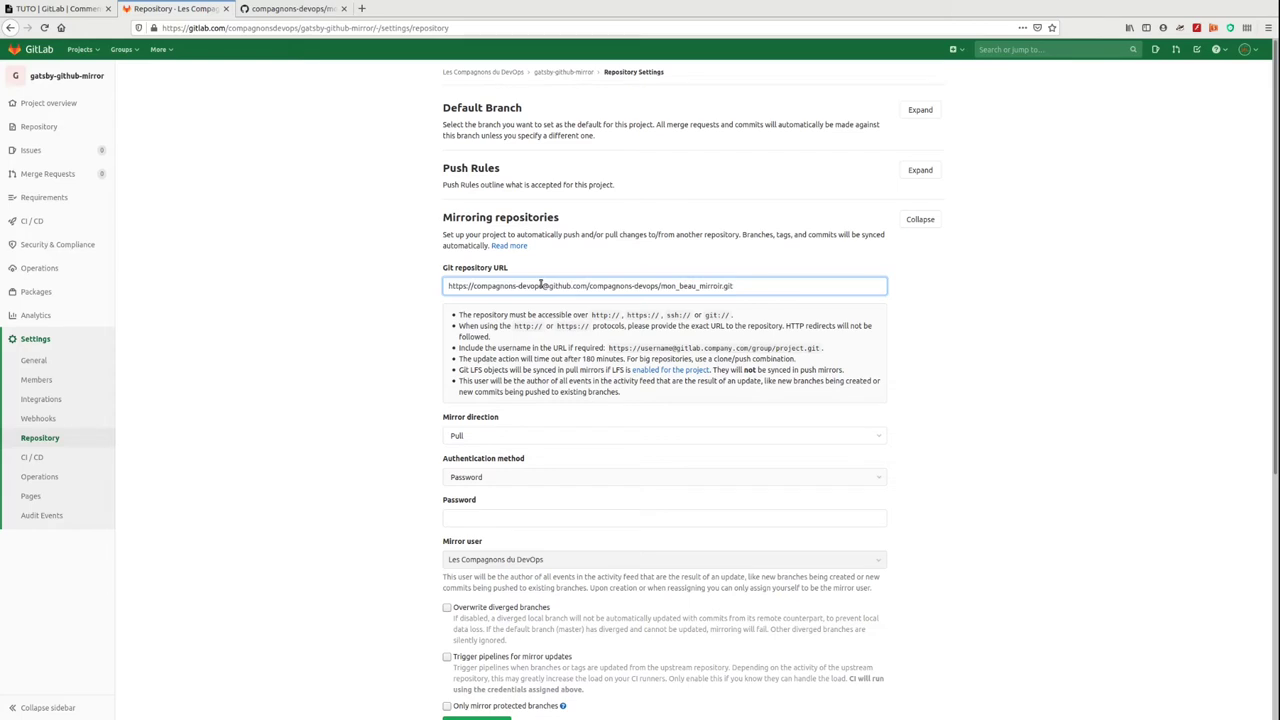
- Set the mirror direction to Push, leaving the password empty
click(481, 432)
key(Up)
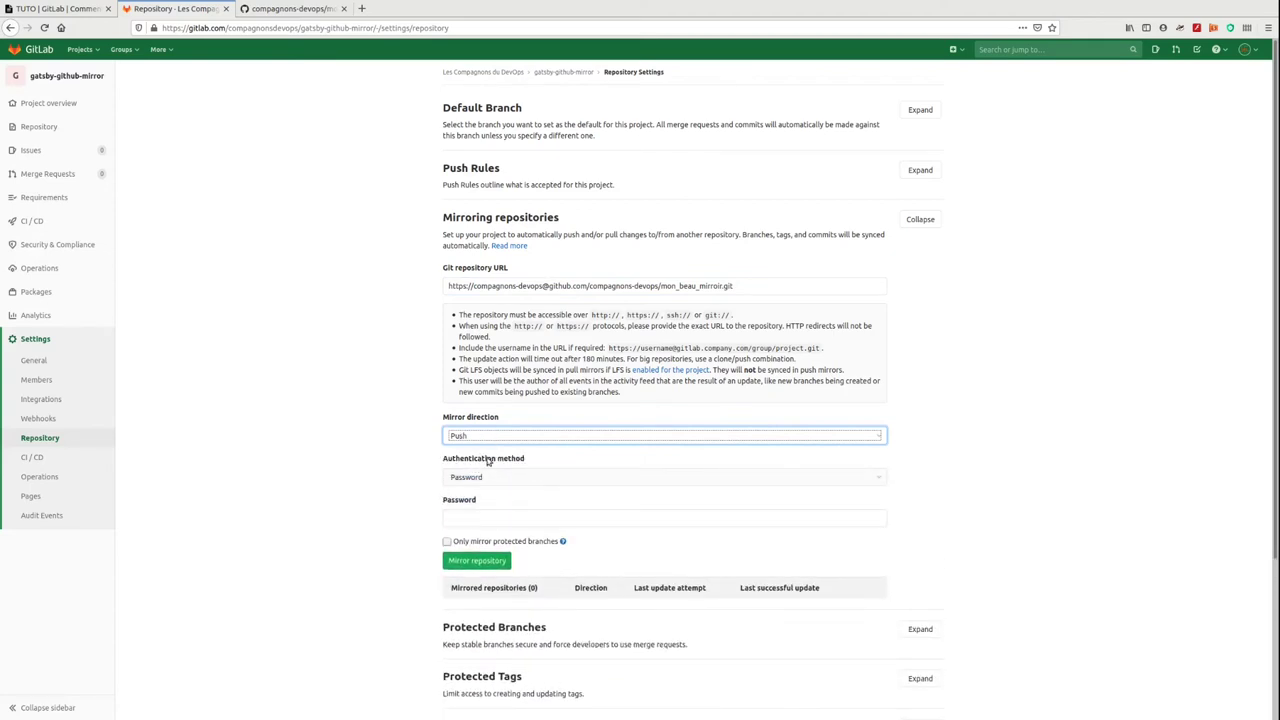
click(480, 516)
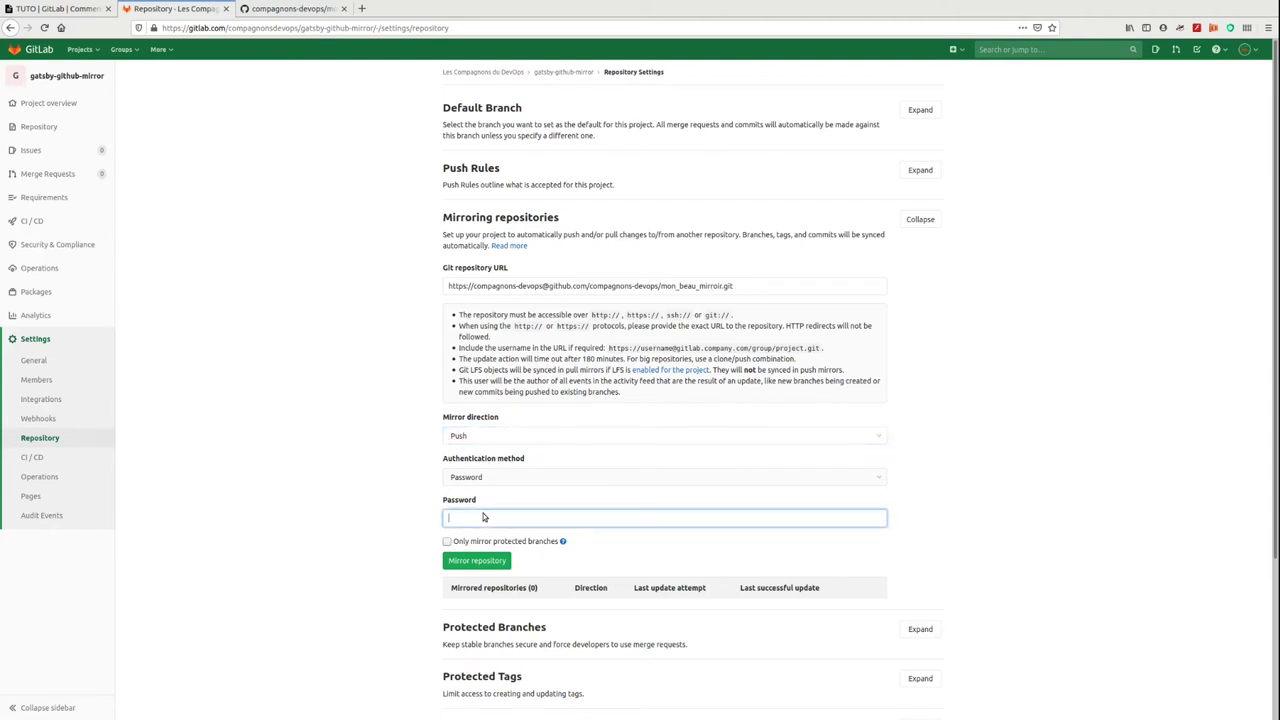
click(347, 491)
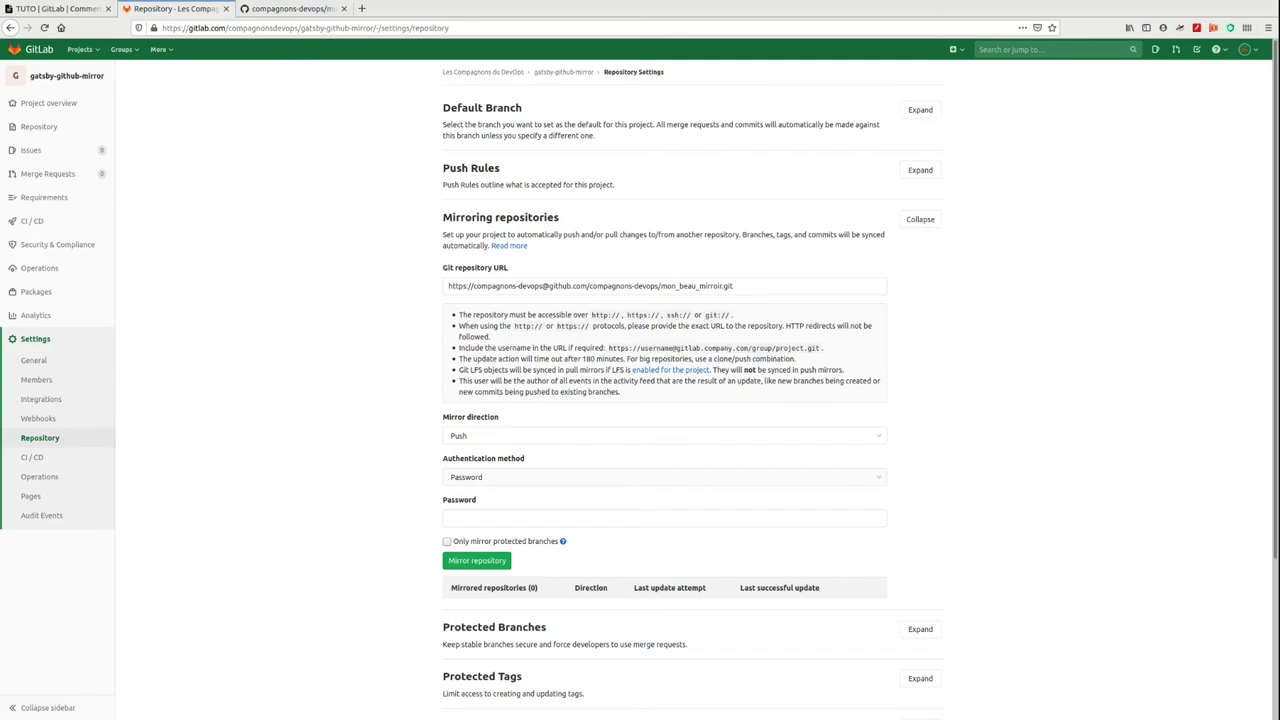
- Switch to GitHub and delete the existing GitLab Mirror personal access token in the account's developer settings
click(274, 10)
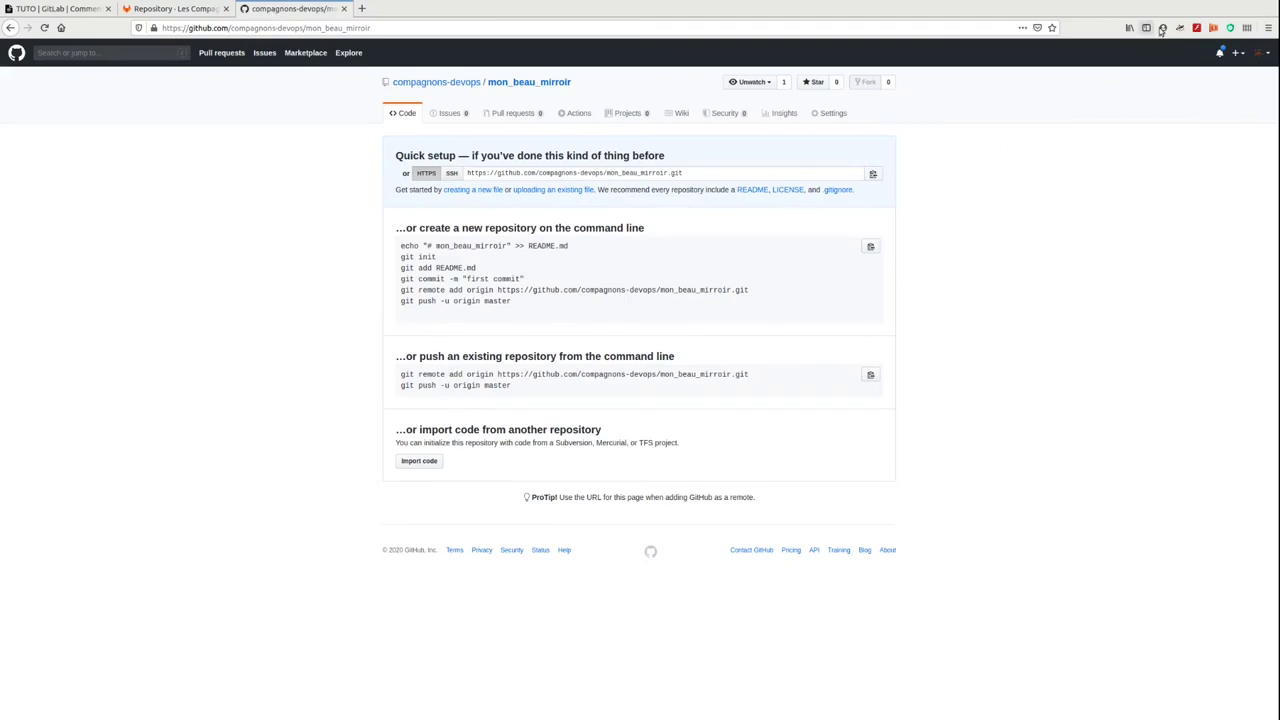
click(1263, 53)
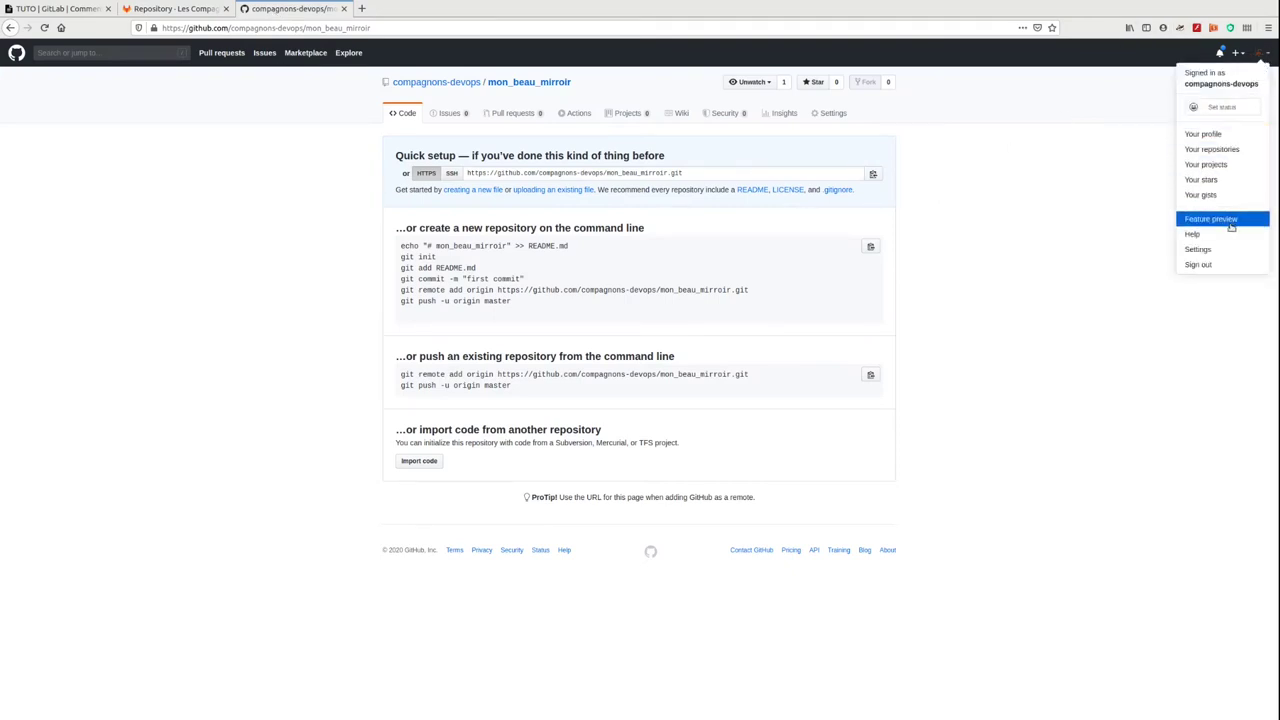
click(1210, 249)
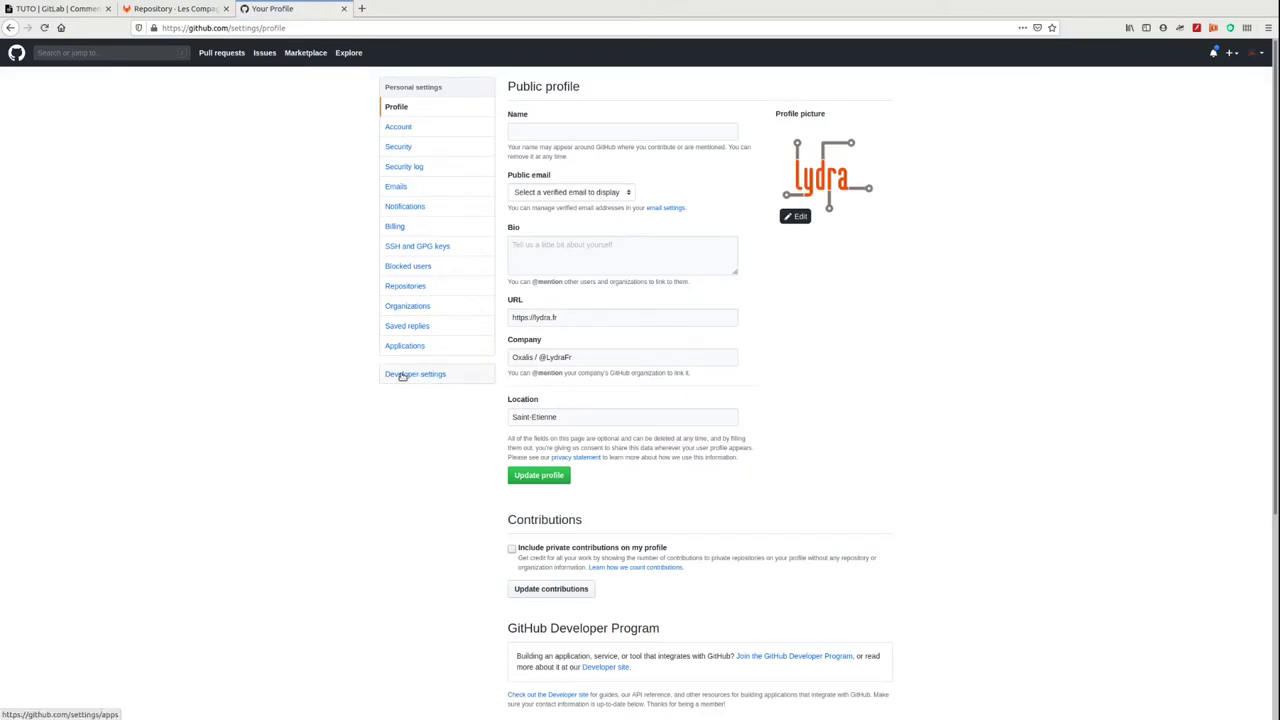
click(396, 375)
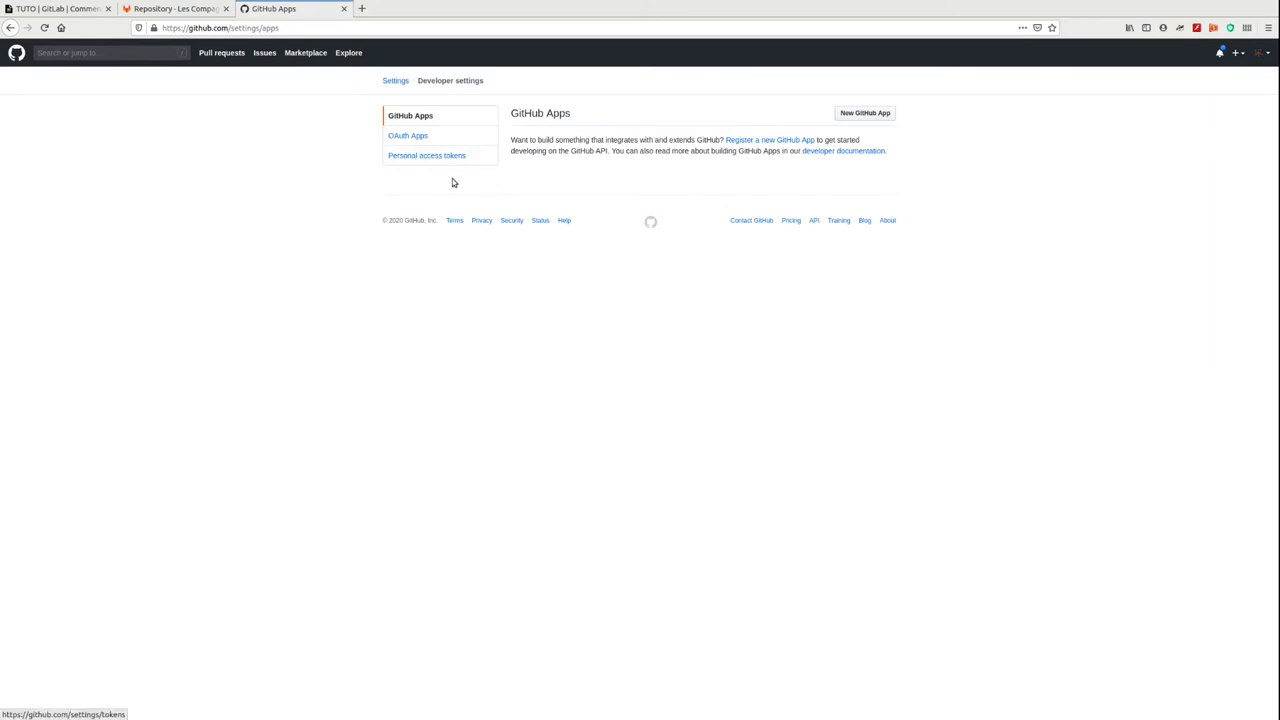
click(395, 162)
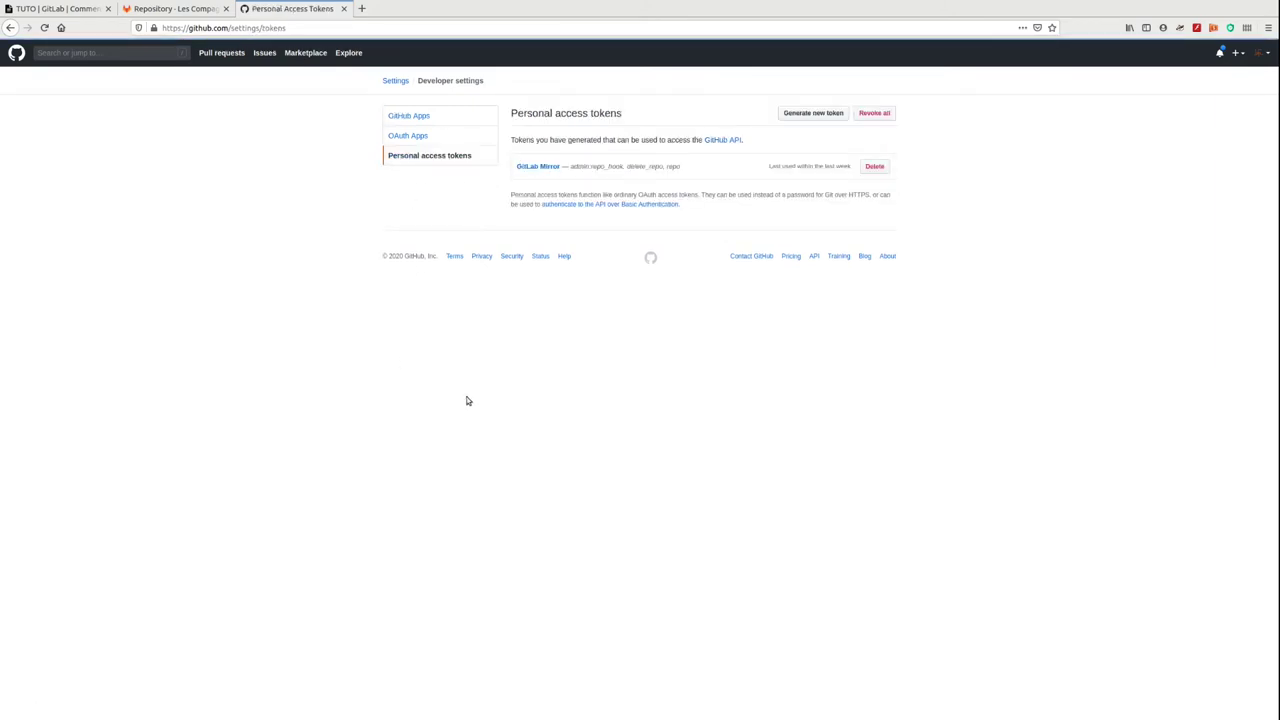
click(875, 168)
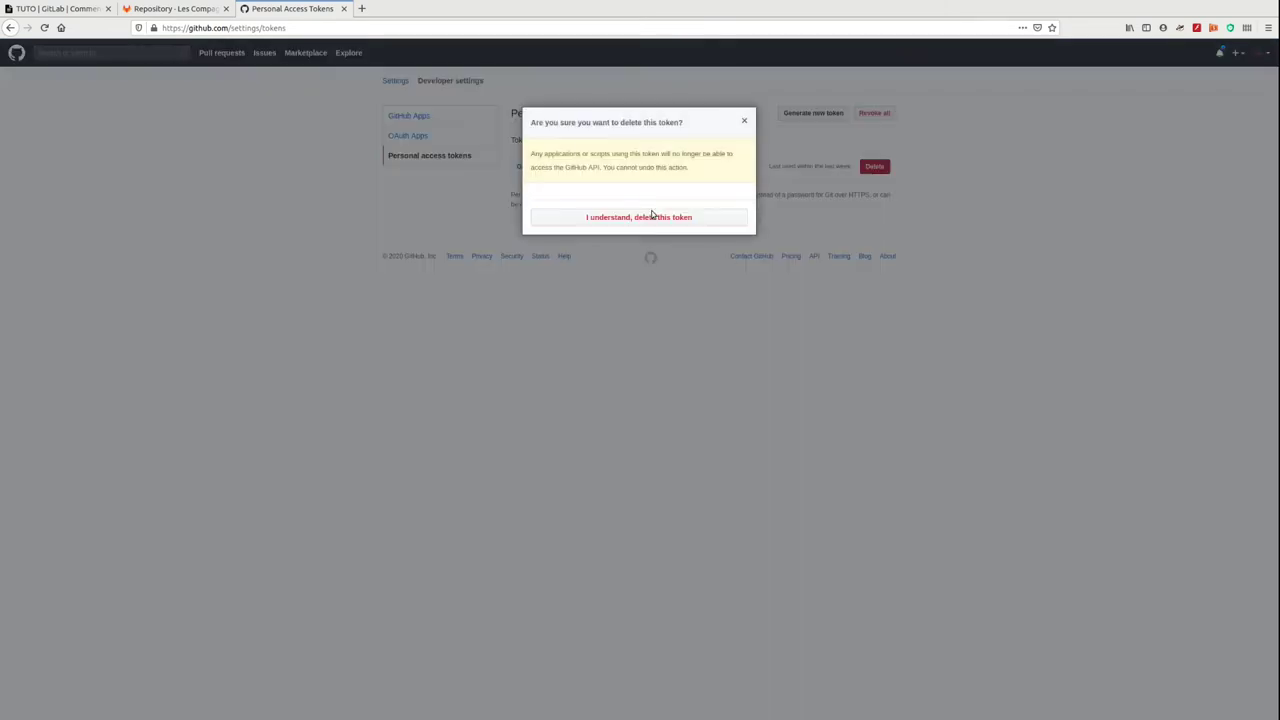
click(652, 216)
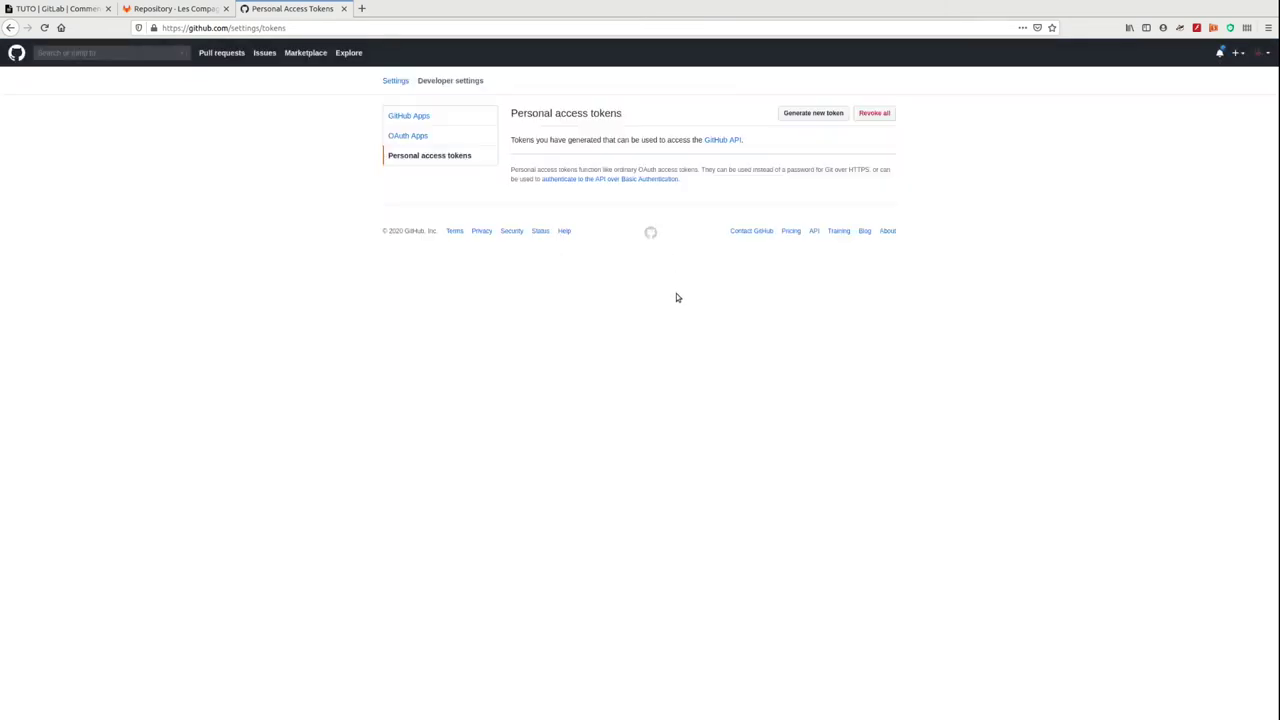
- Generate a new personal access token noted GitLab Mirror with the repo, admin:repo_hook and delete_repo scopes
click(826, 114)
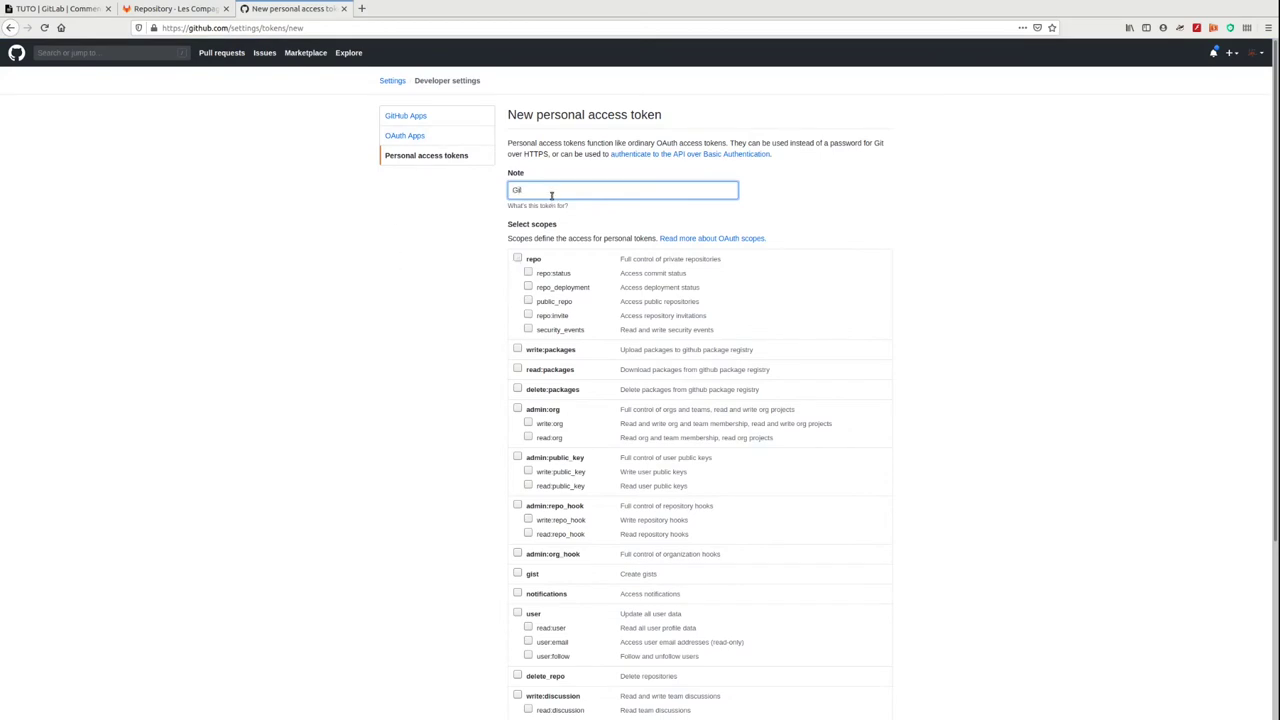
text(GitLab Mirror)
click(462, 225)
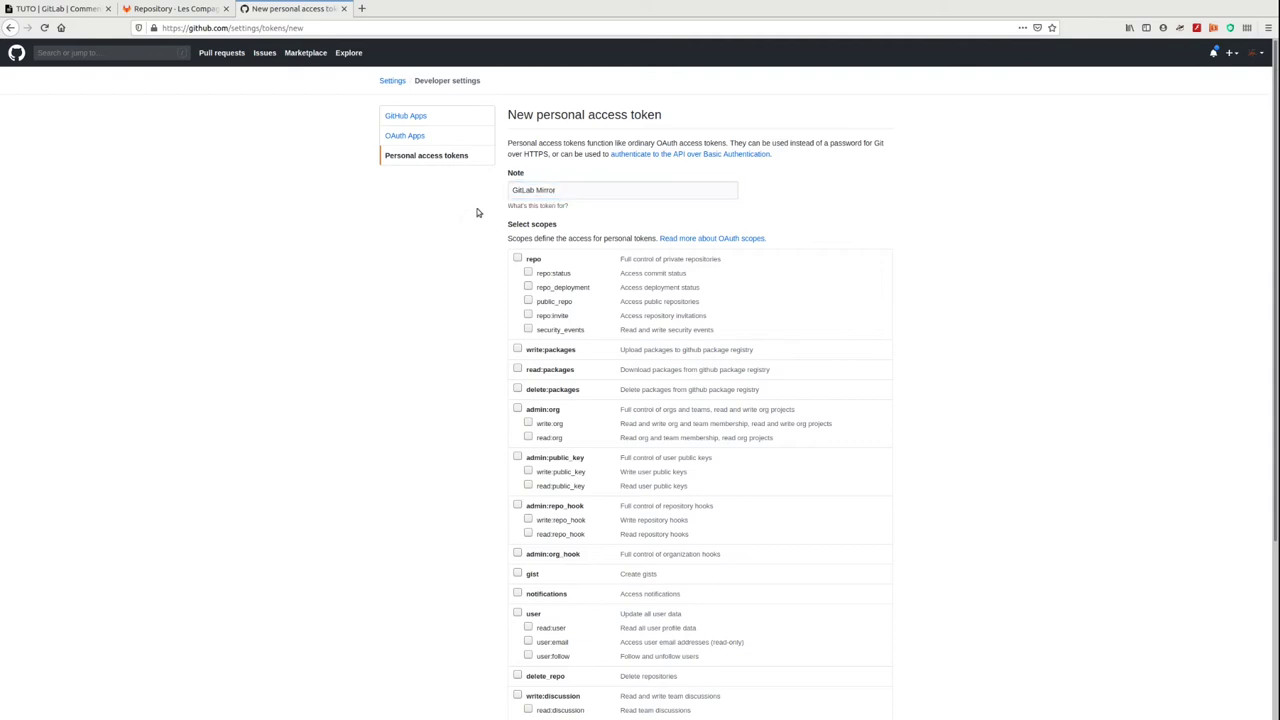
click(517, 258)
click(517, 506)
scroll(478, 496, down, 1)
scroll(477, 494, down, 2)
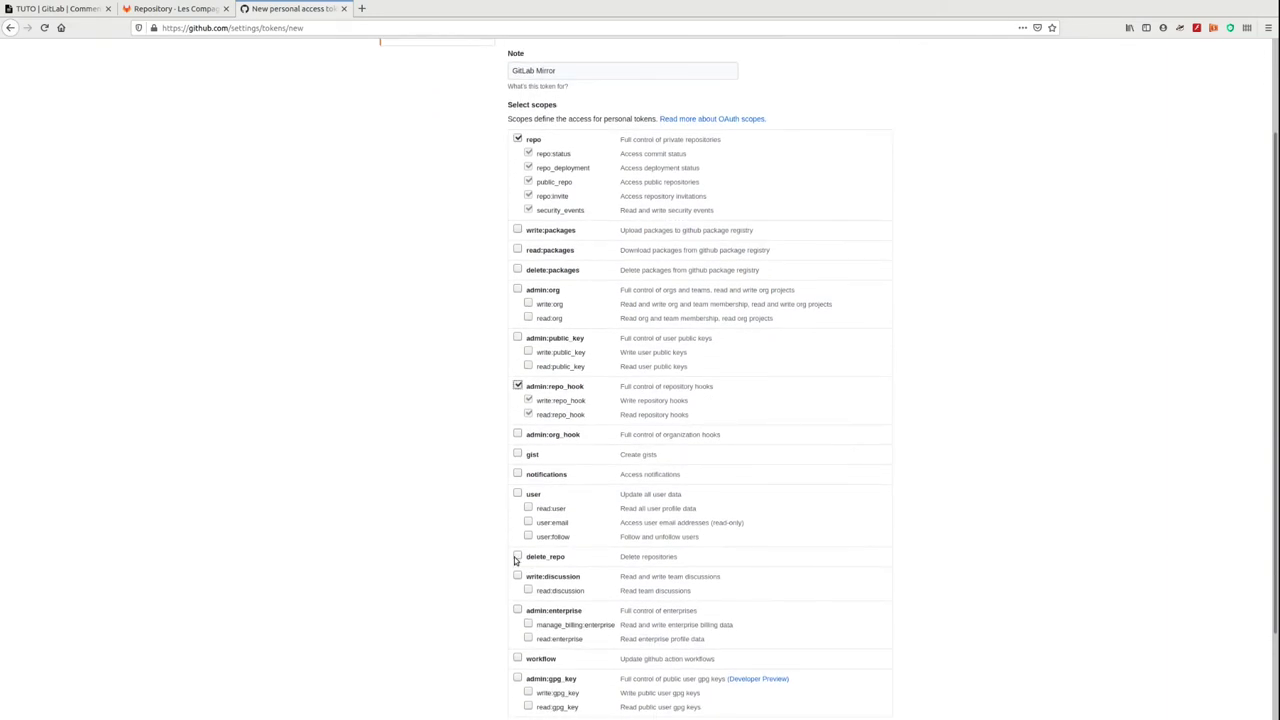
click(517, 557)
scroll(979, 278, down, 2)
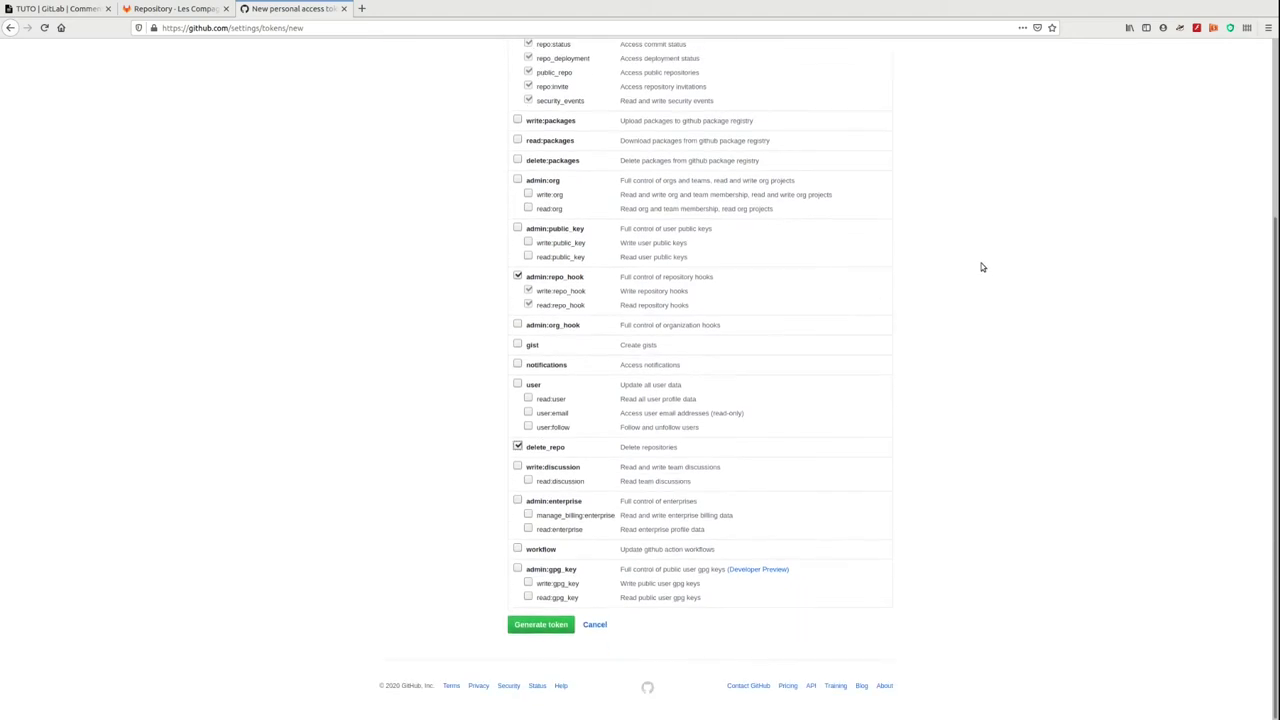
click(537, 625)
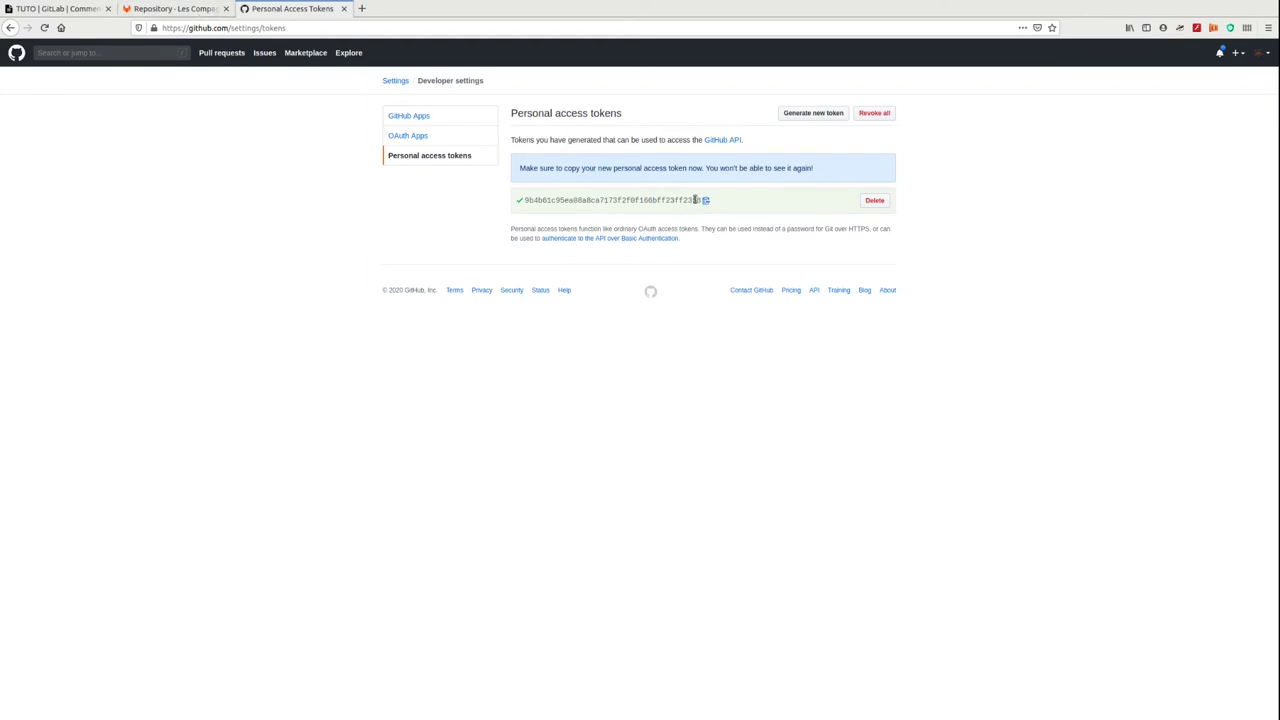
- Back in GitLab, paste the GitHub access token as the mirror's password and create the repository mirror
click(158, 9)
click(534, 520)
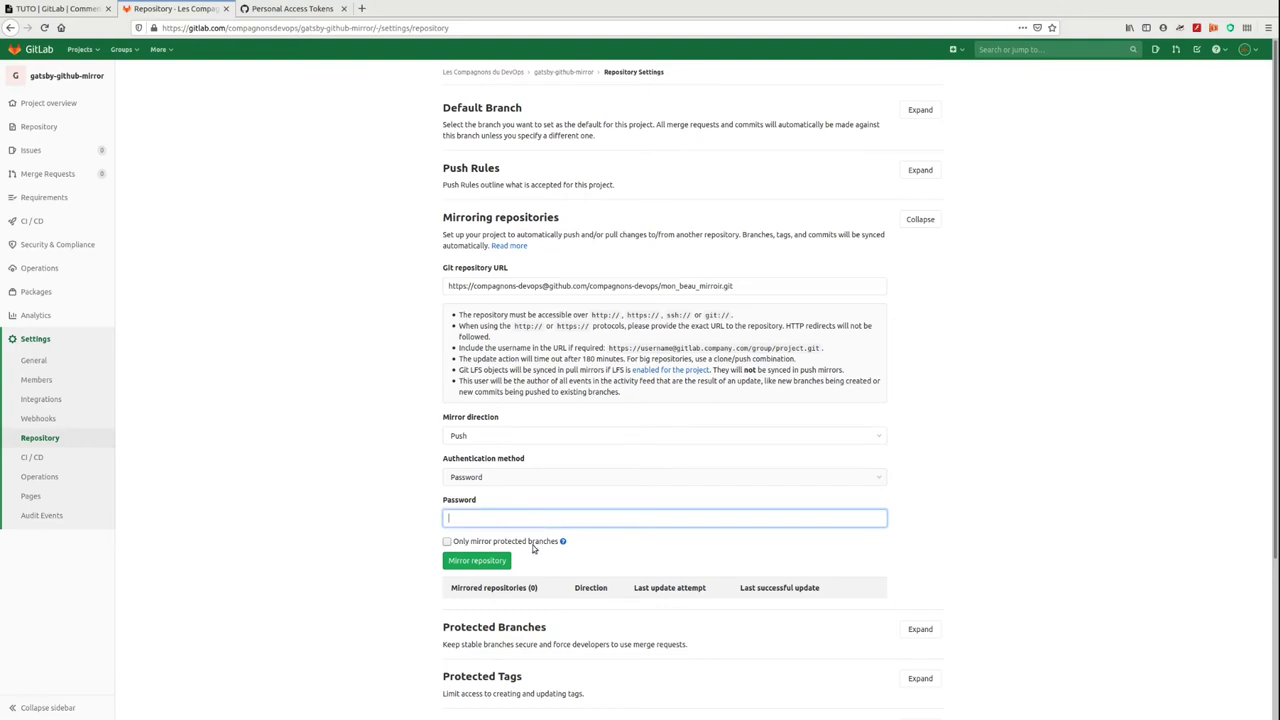
key(ctrl+v)
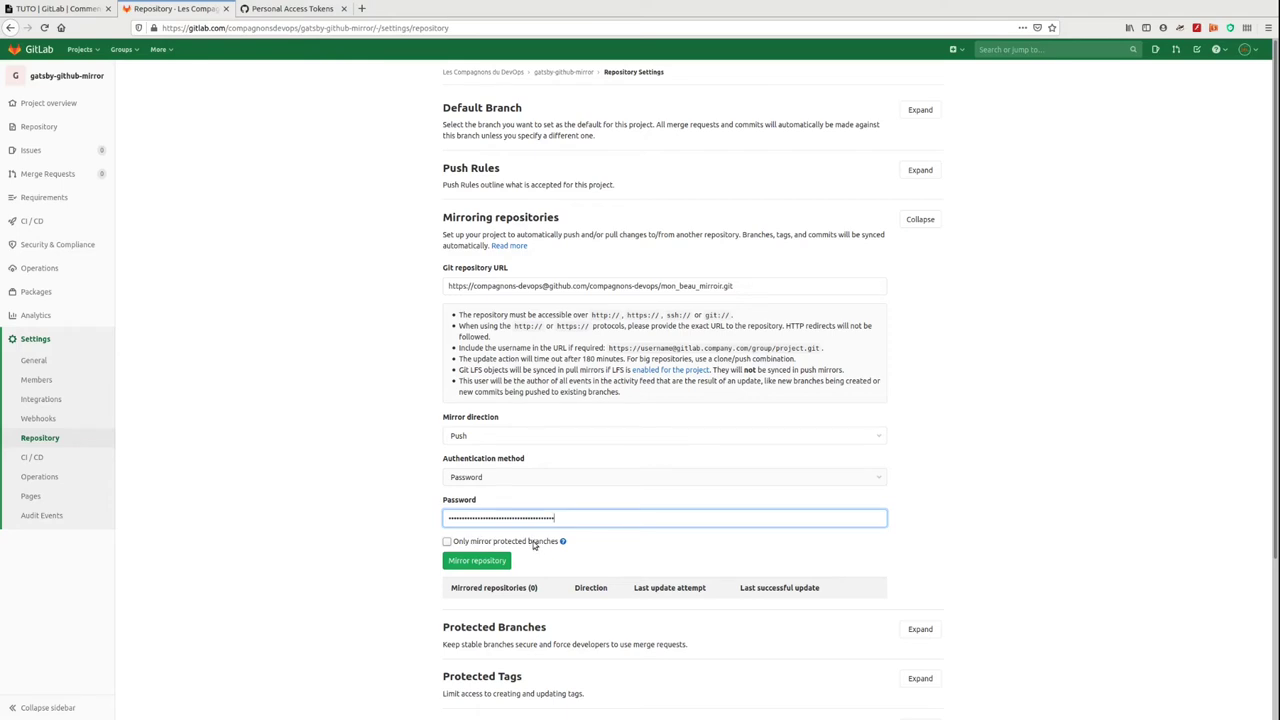
click(478, 563)
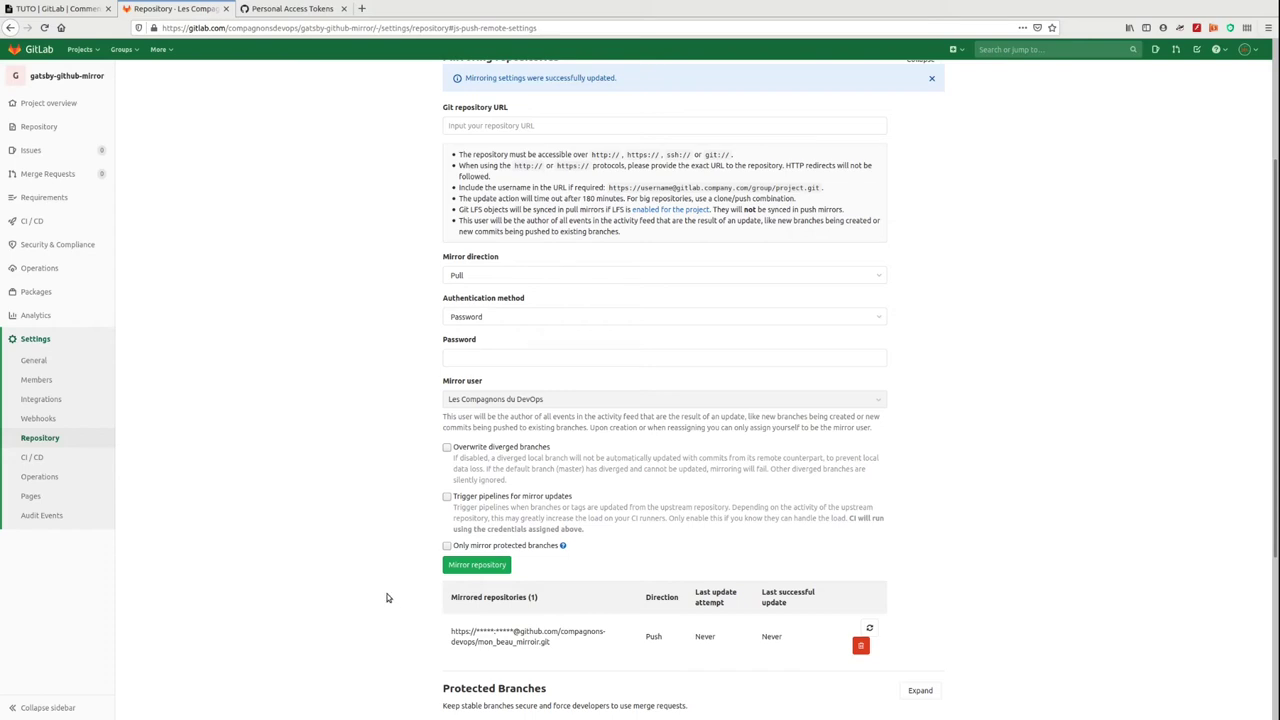
scroll(387, 598, down, 1)
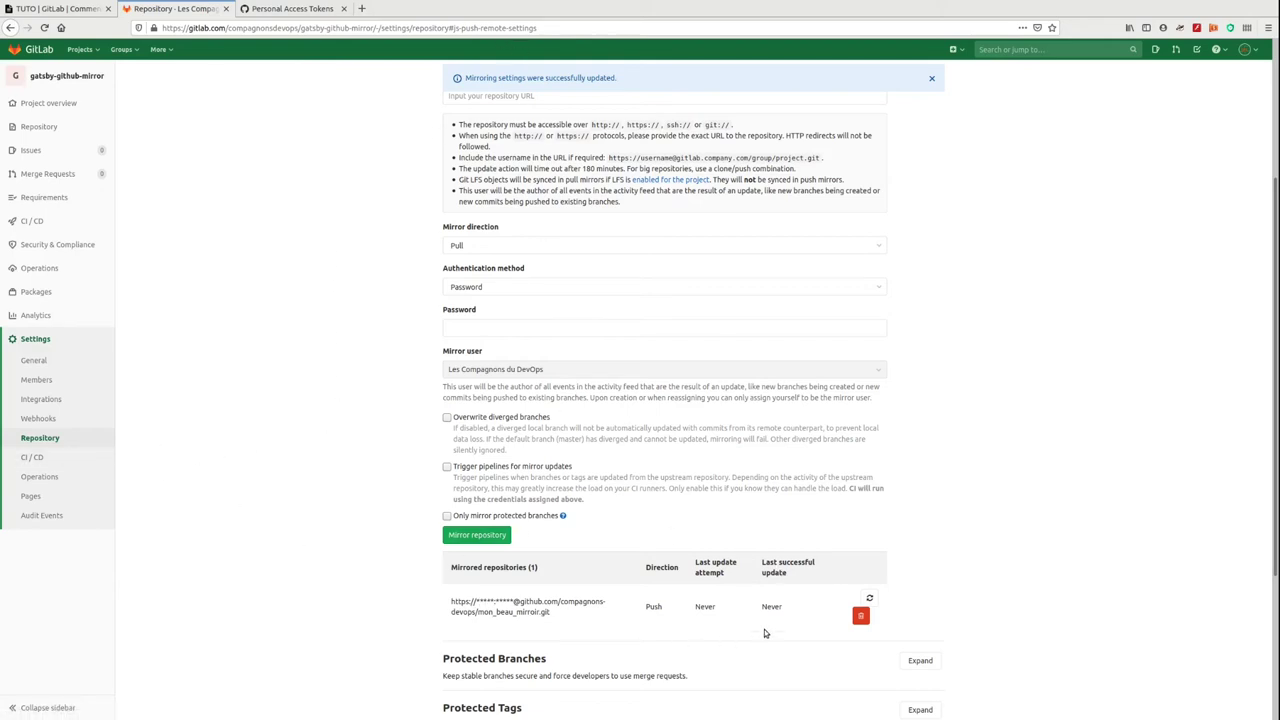
- Trigger an immediate update of the mon_beau_mirroir push mirror and check its last attempt and last successful update
click(870, 599)
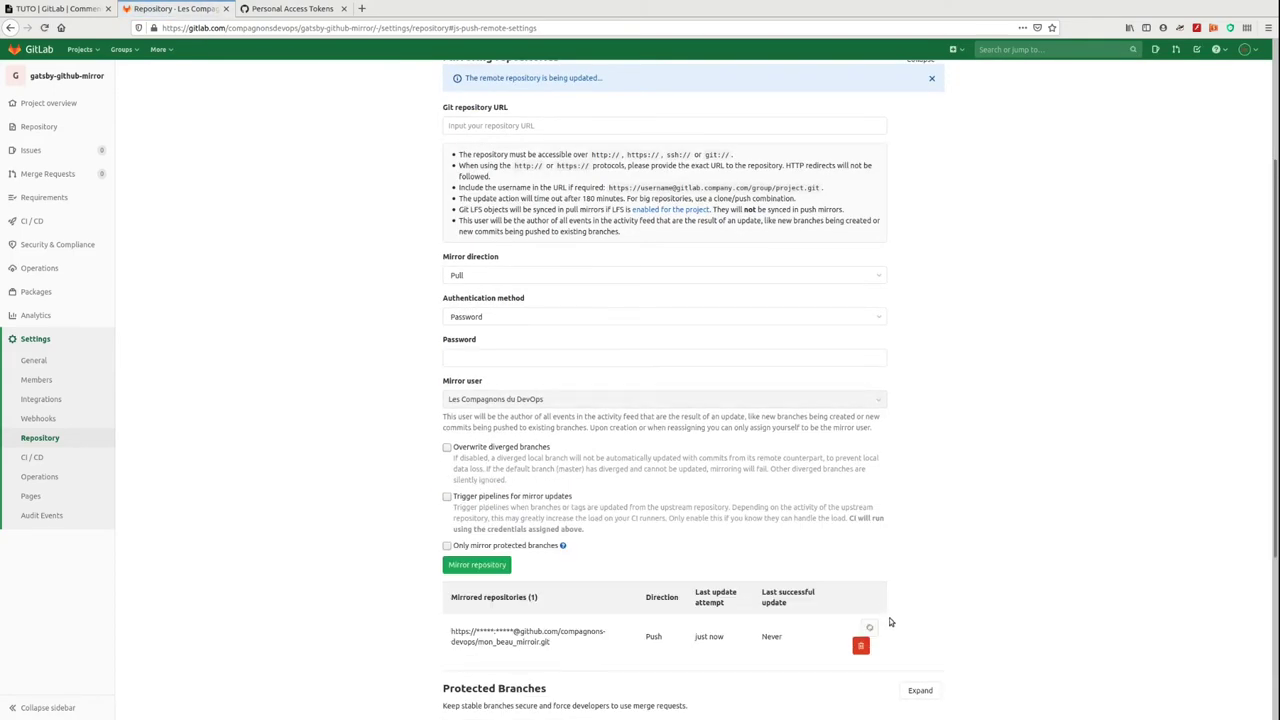
scroll(698, 433, down, 3)
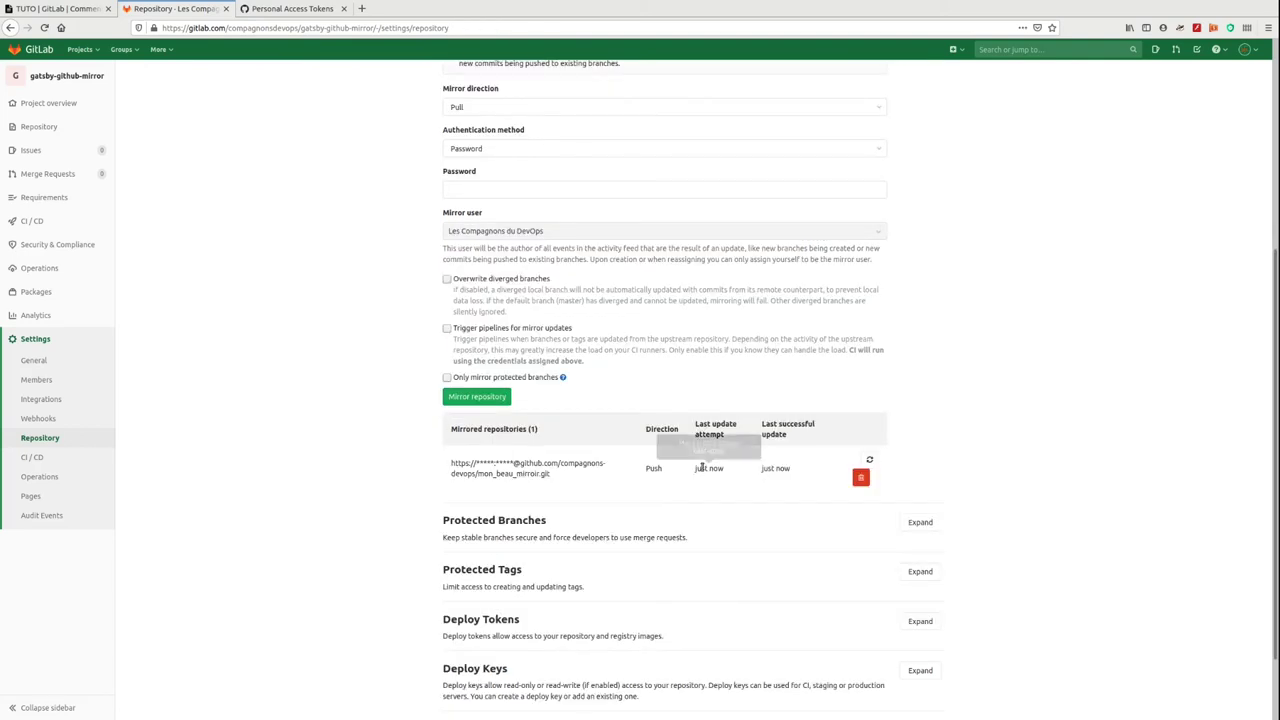
mouse_move(776, 468)
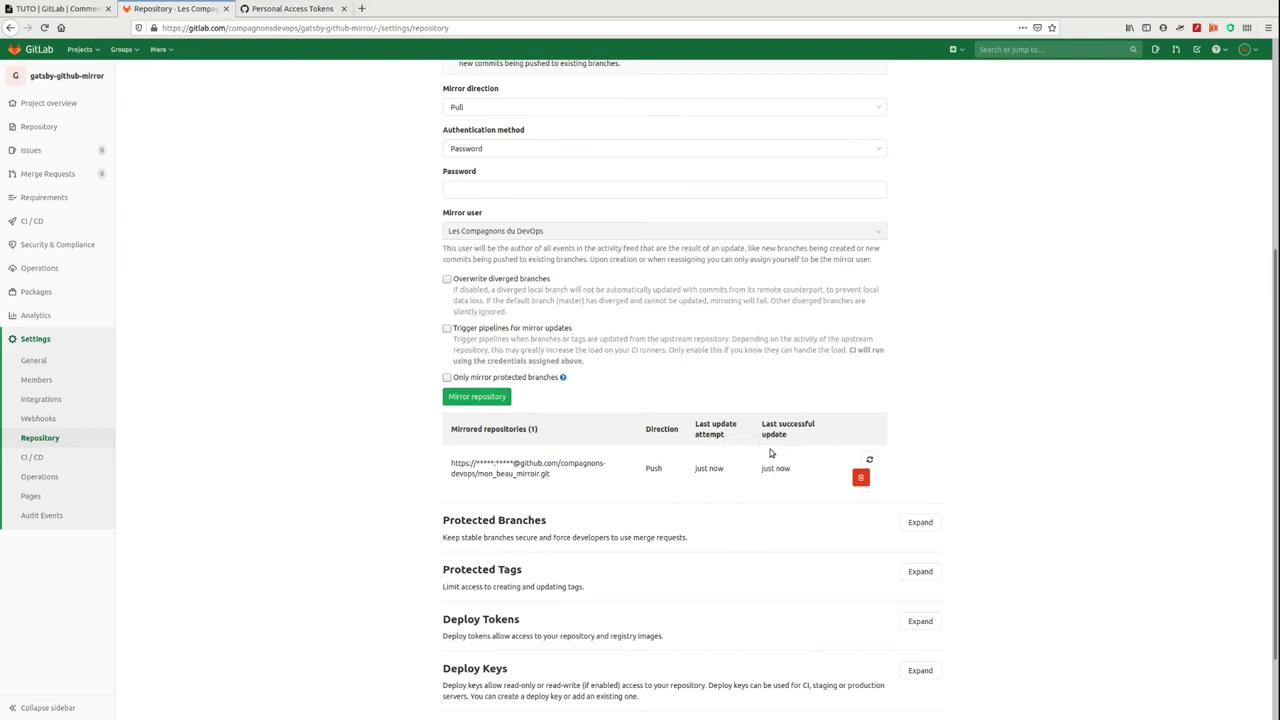
- Switch to GitHub and examine the mon_beau_mirroir repository's files and branch list
click(293, 10)
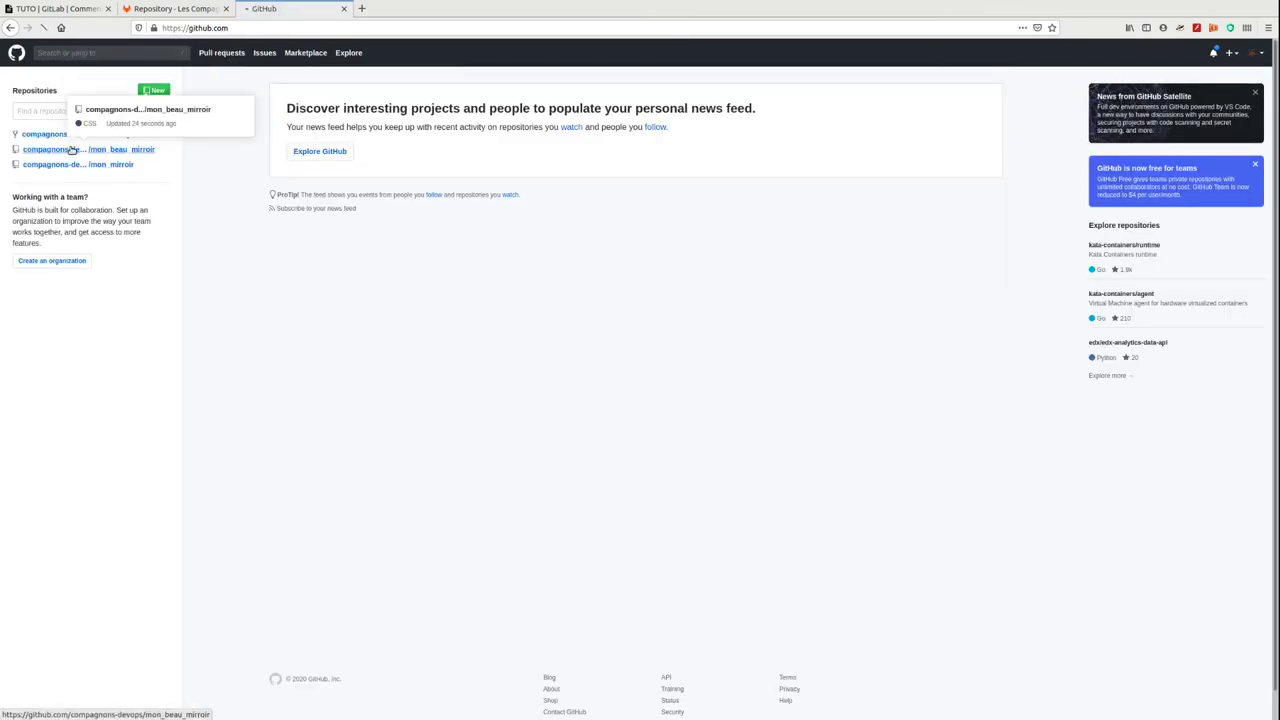
click(72, 149)
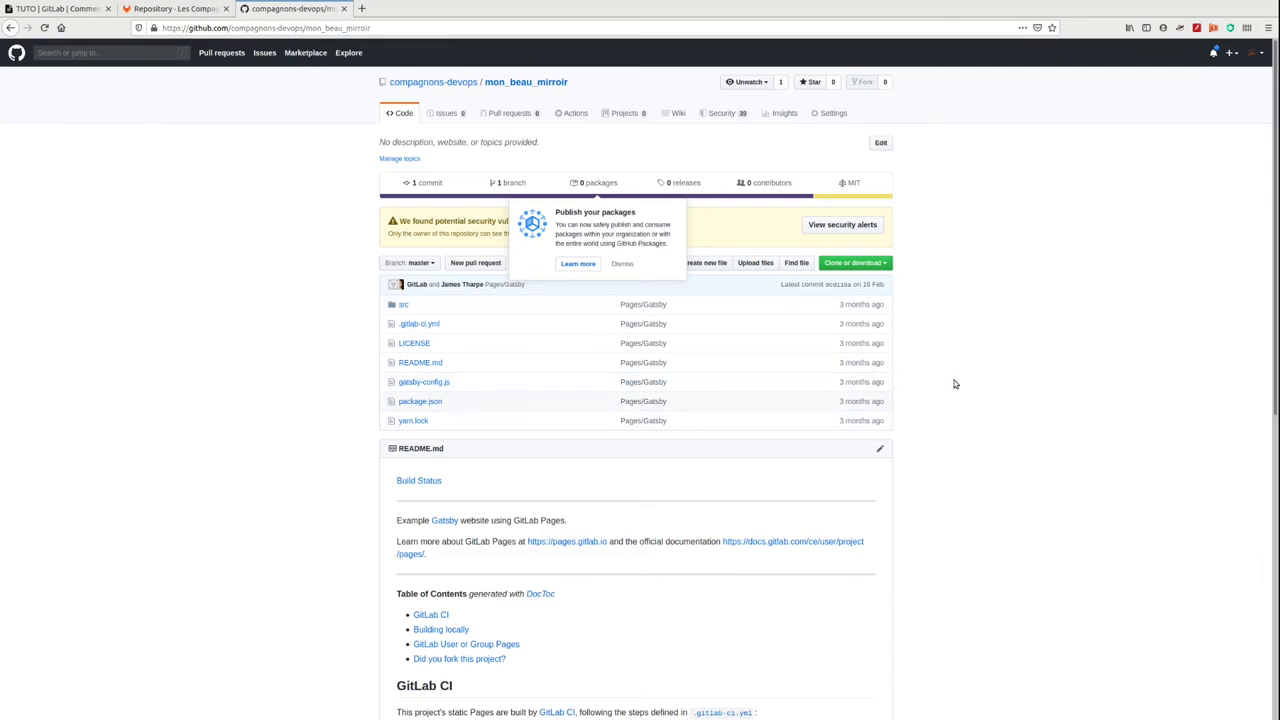
click(510, 183)
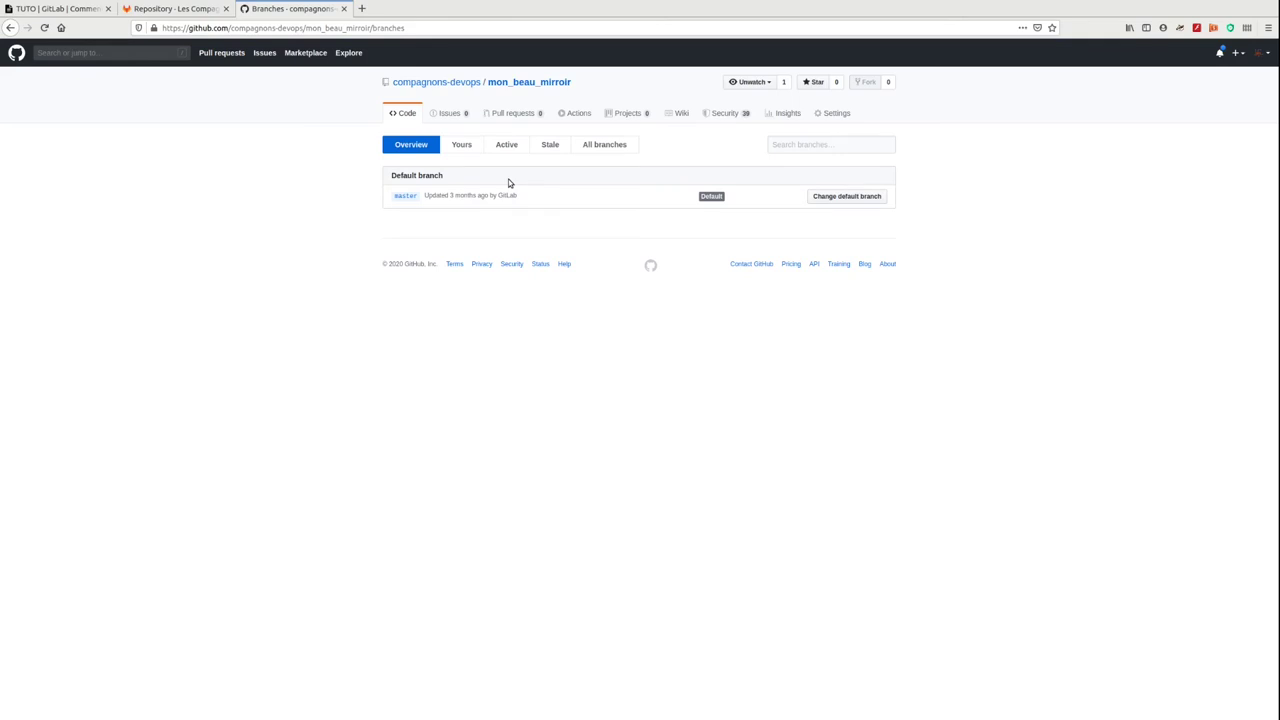
- Return to GitLab and open the gatsby-github-mirror project overview
click(190, 10)
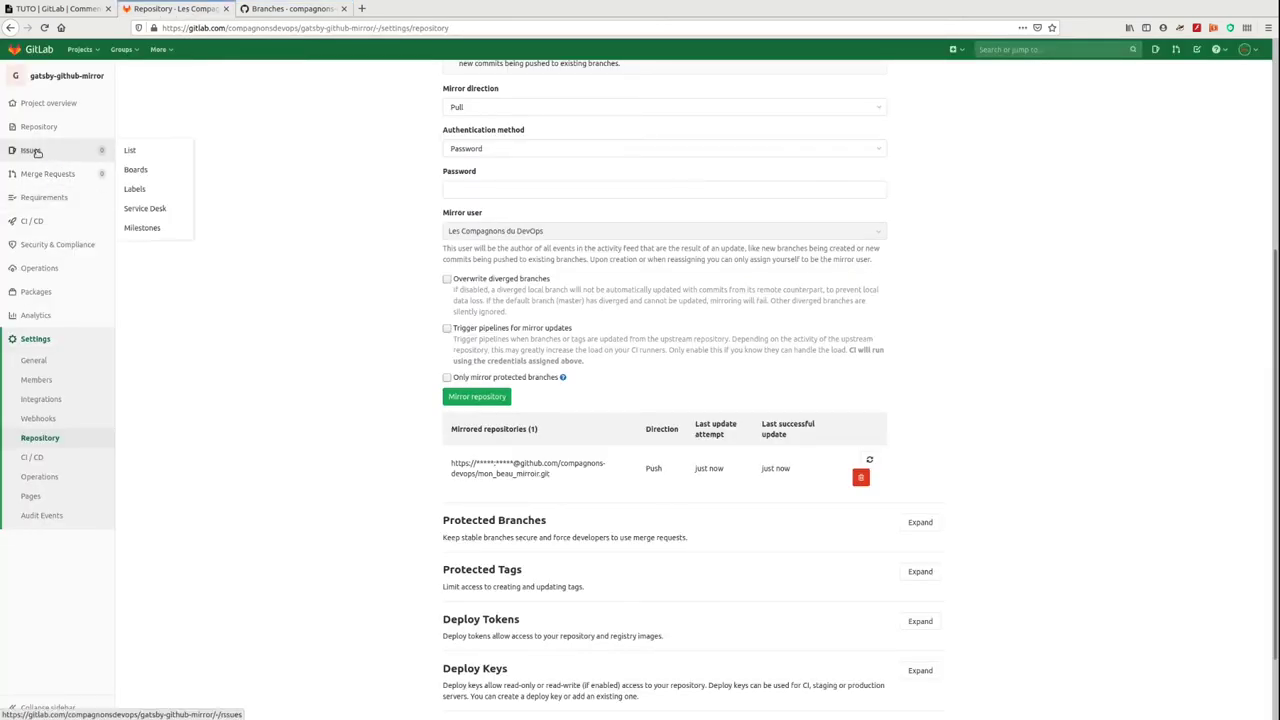
mouse_move(42, 210)
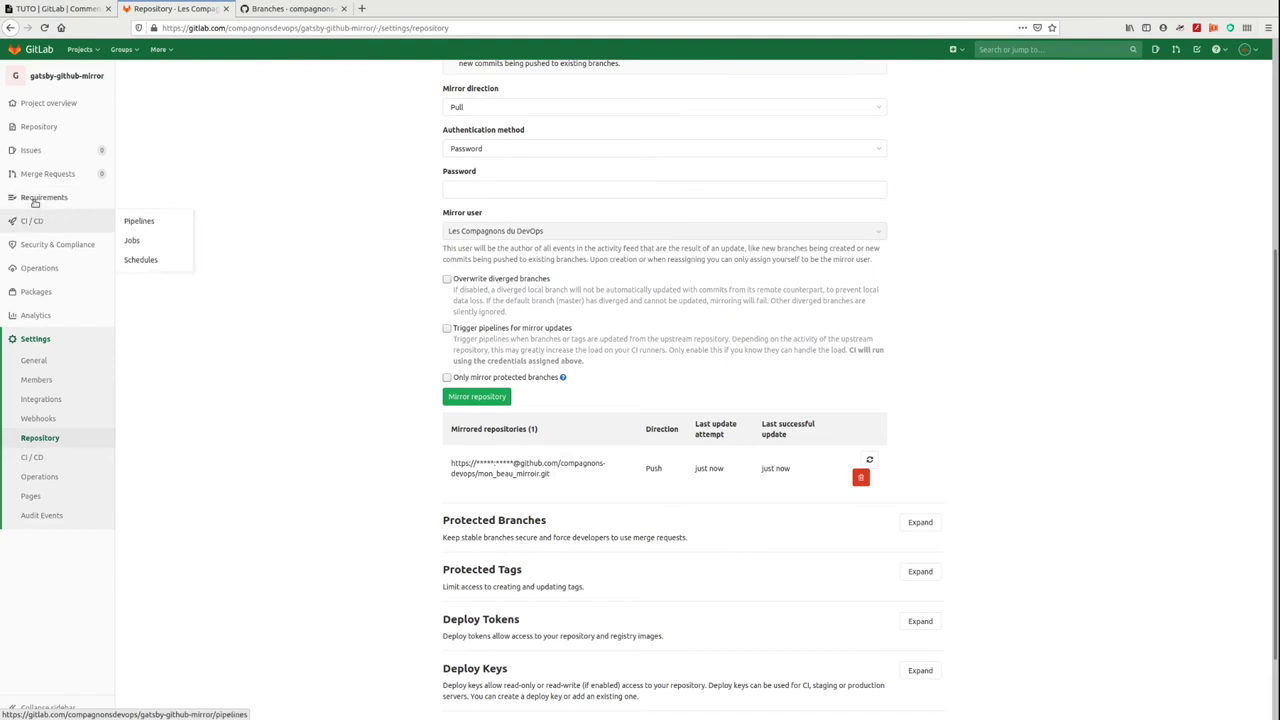
mouse_move(31, 109)
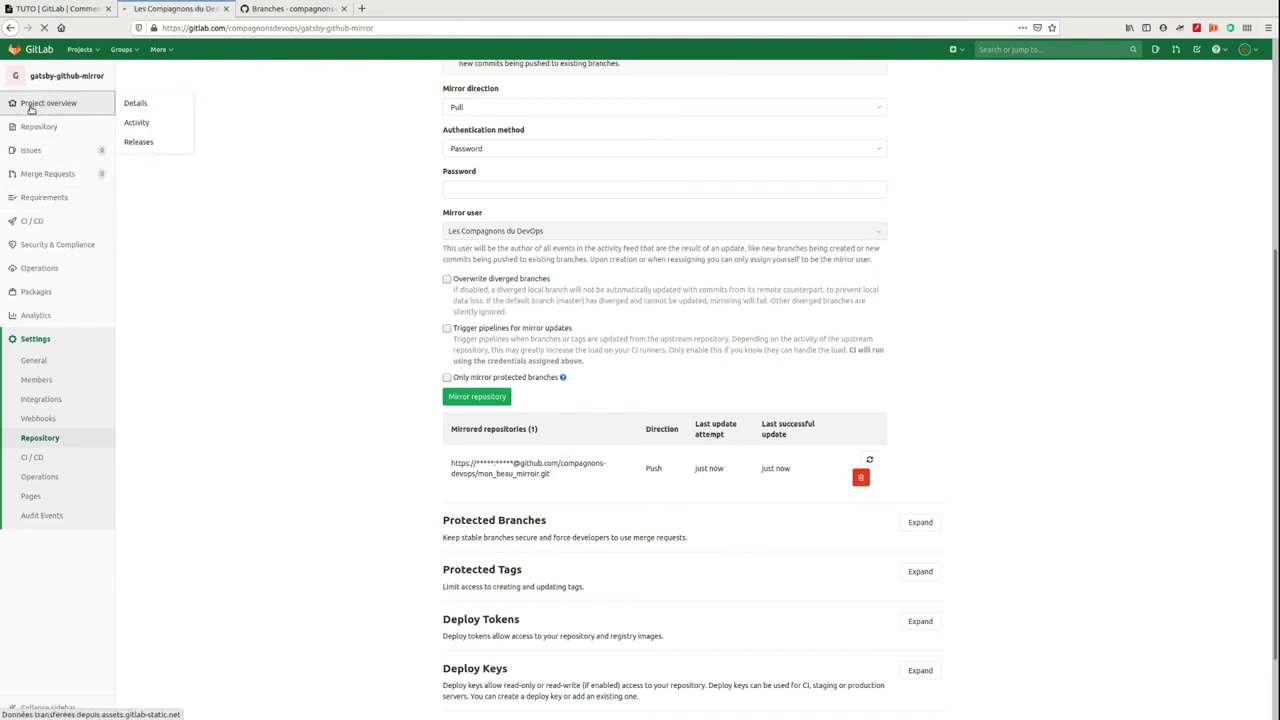
mouse_move(120, 189)
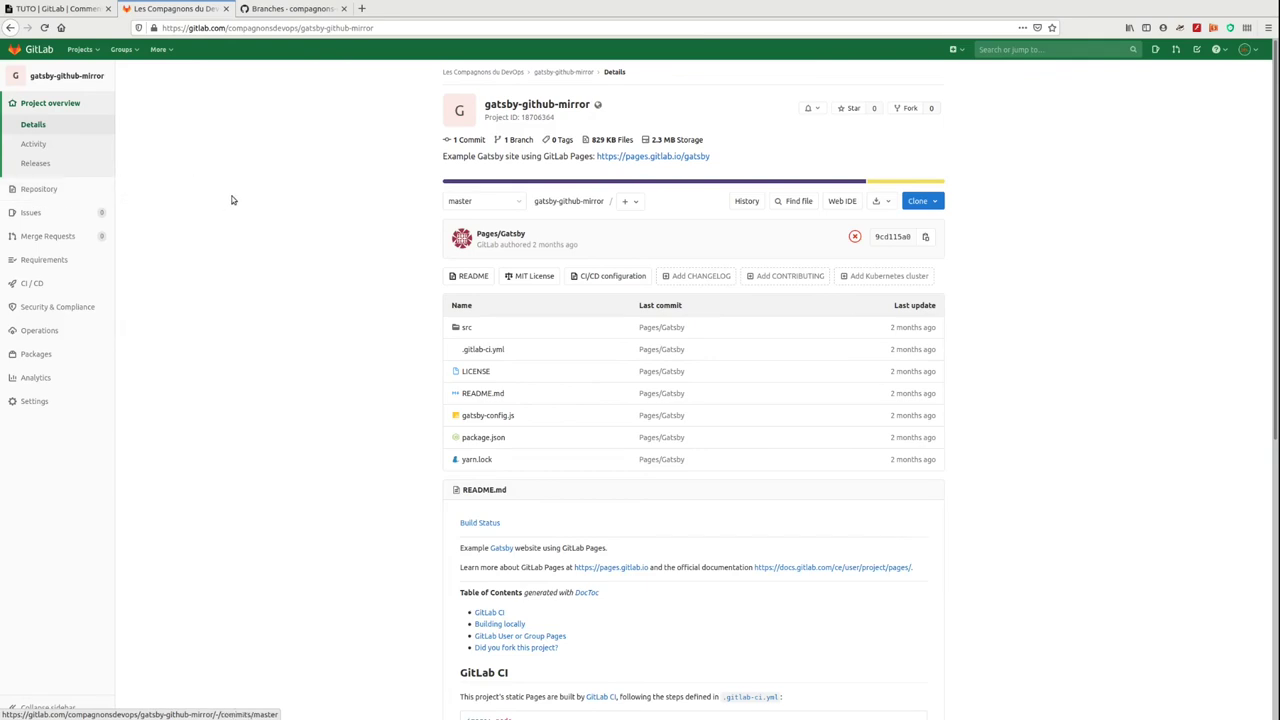
click(849, 201)
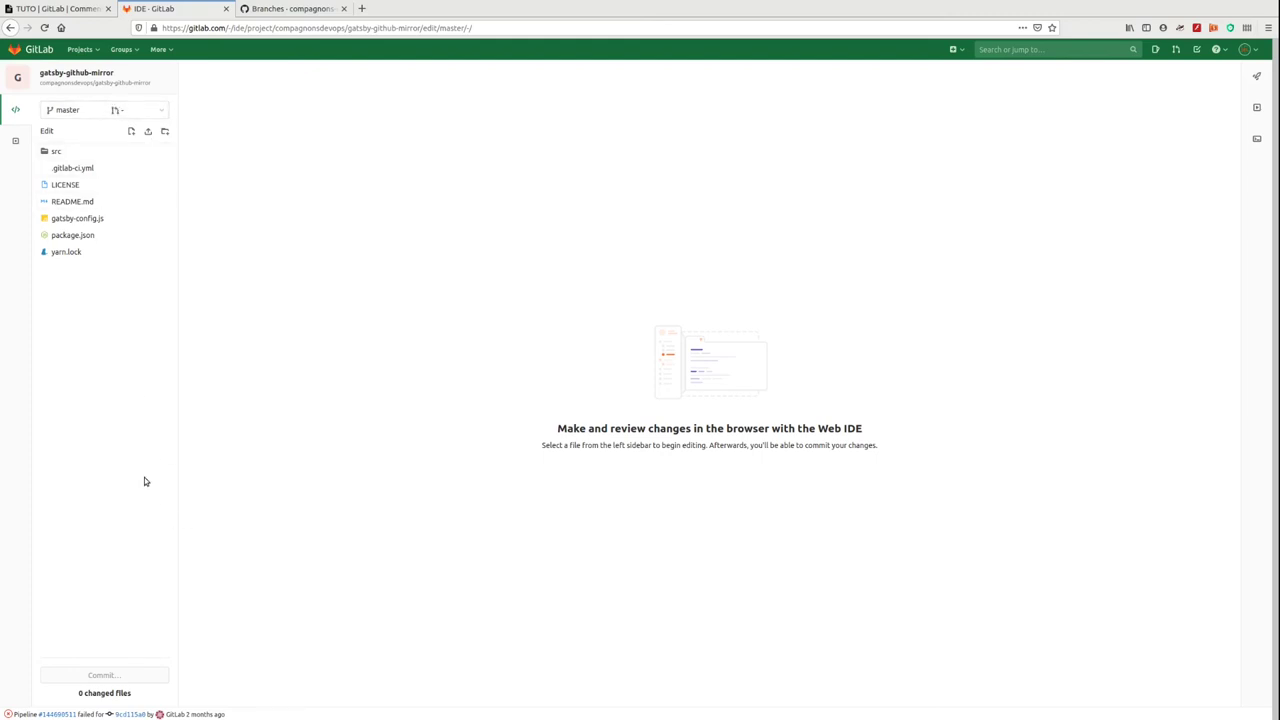
click(137, 108)
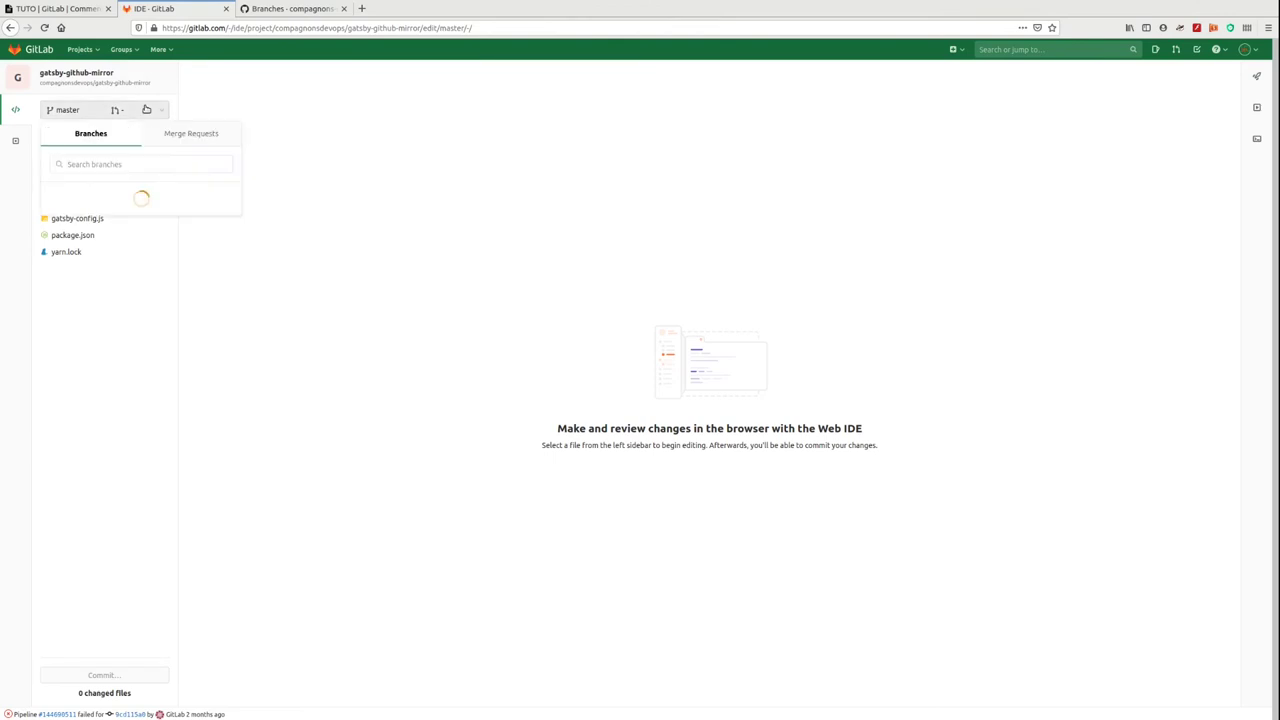
click(19, 80)
click(80, 77)
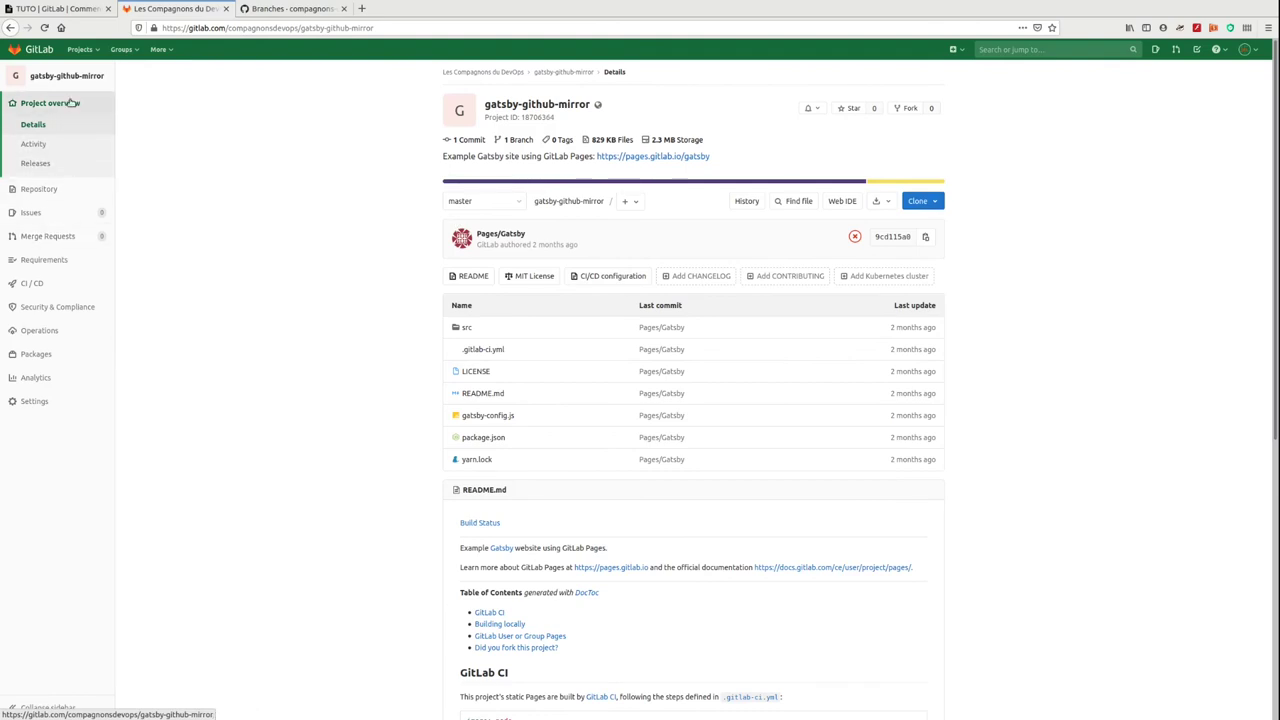
- Create a new branch named change_index from master in the GitLab project
click(492, 200)
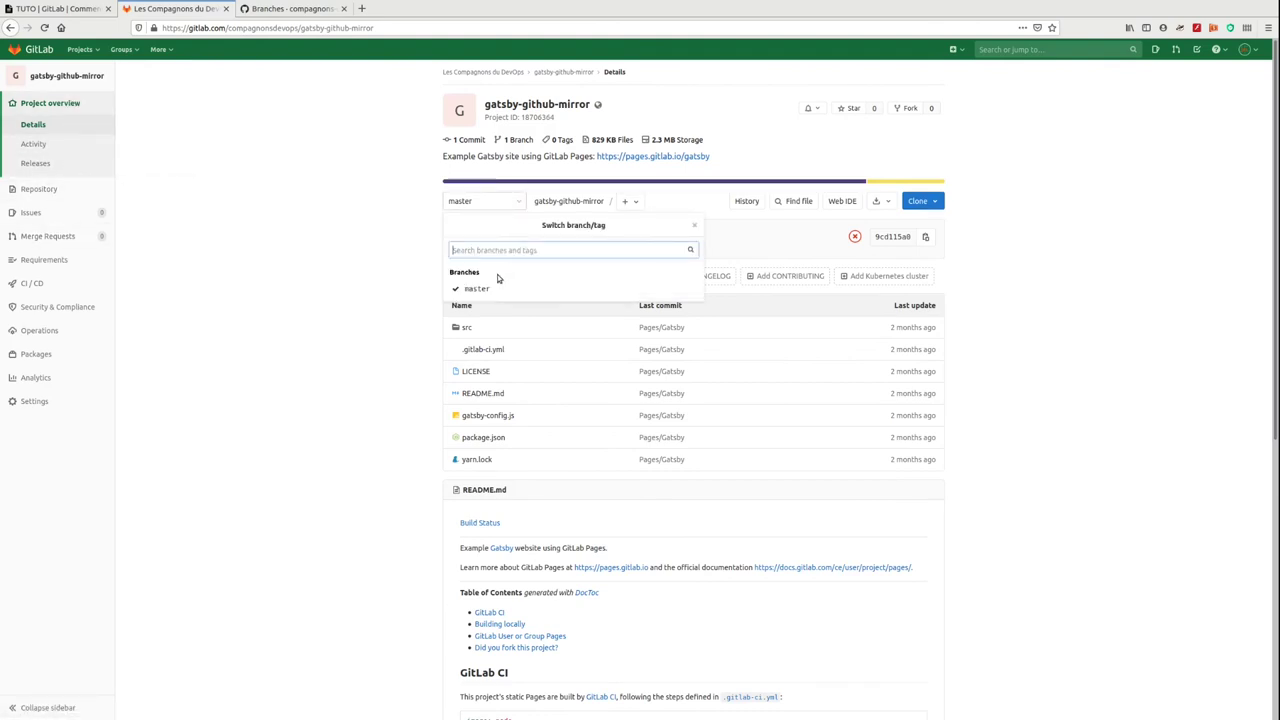
click(50, 189)
click(57, 190)
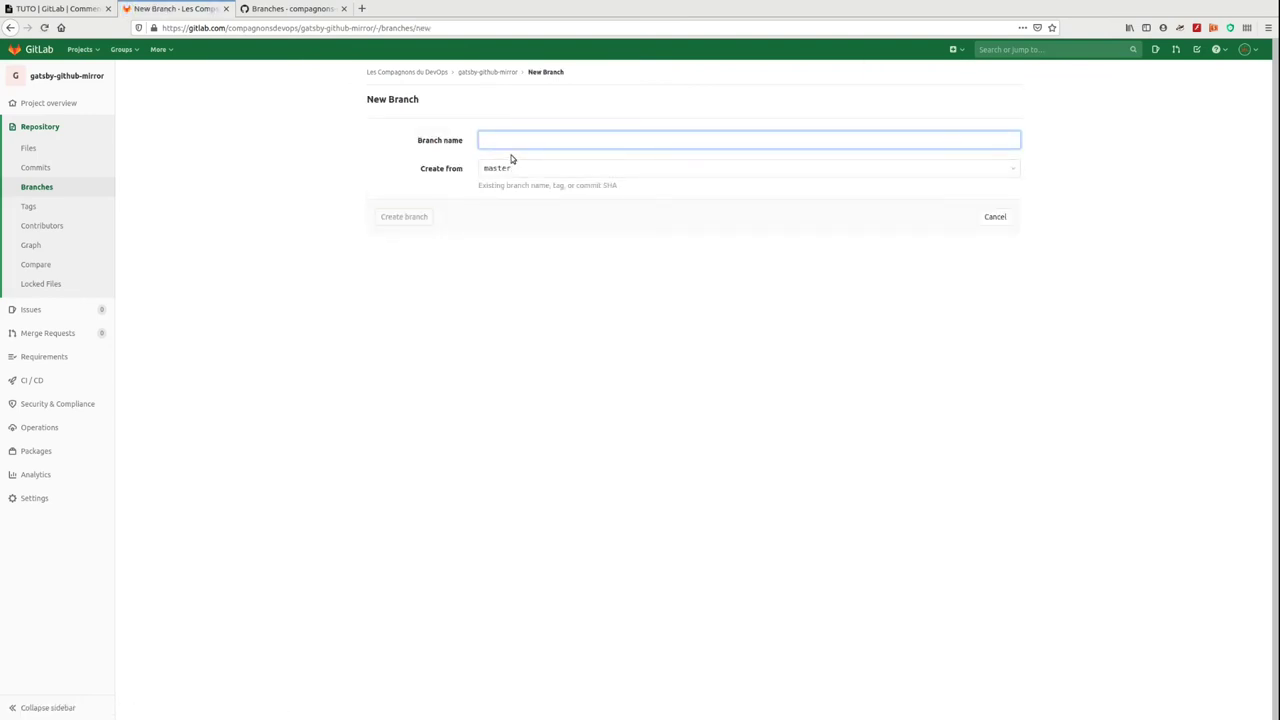
text(change)
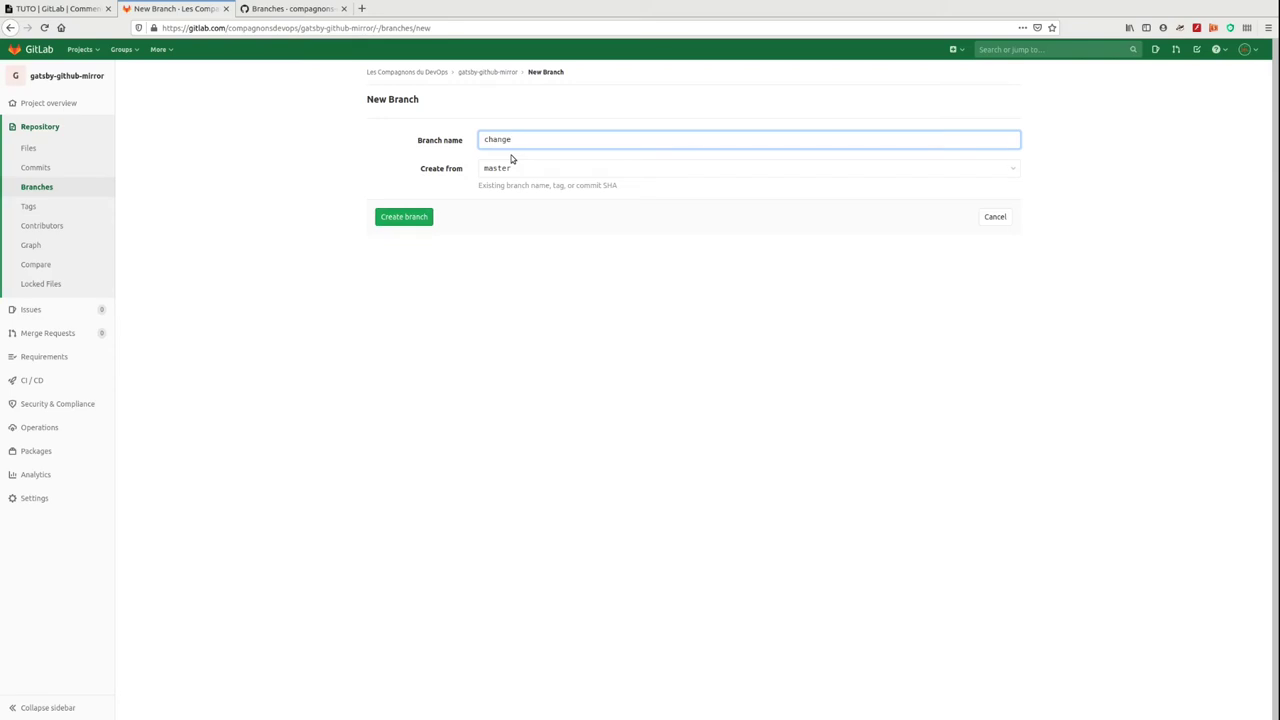
text(_index)
click(410, 218)
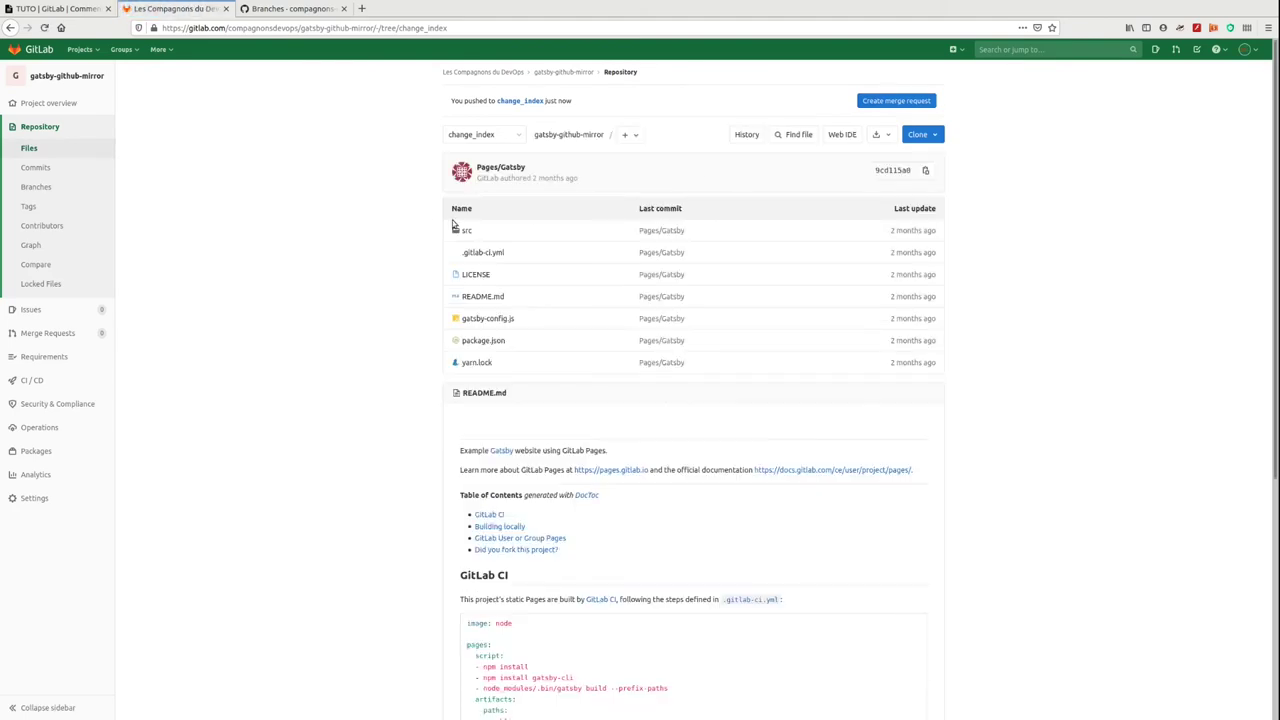
- Open src/pages/index.js from the change_index branch in the Web IDE
click(842, 134)
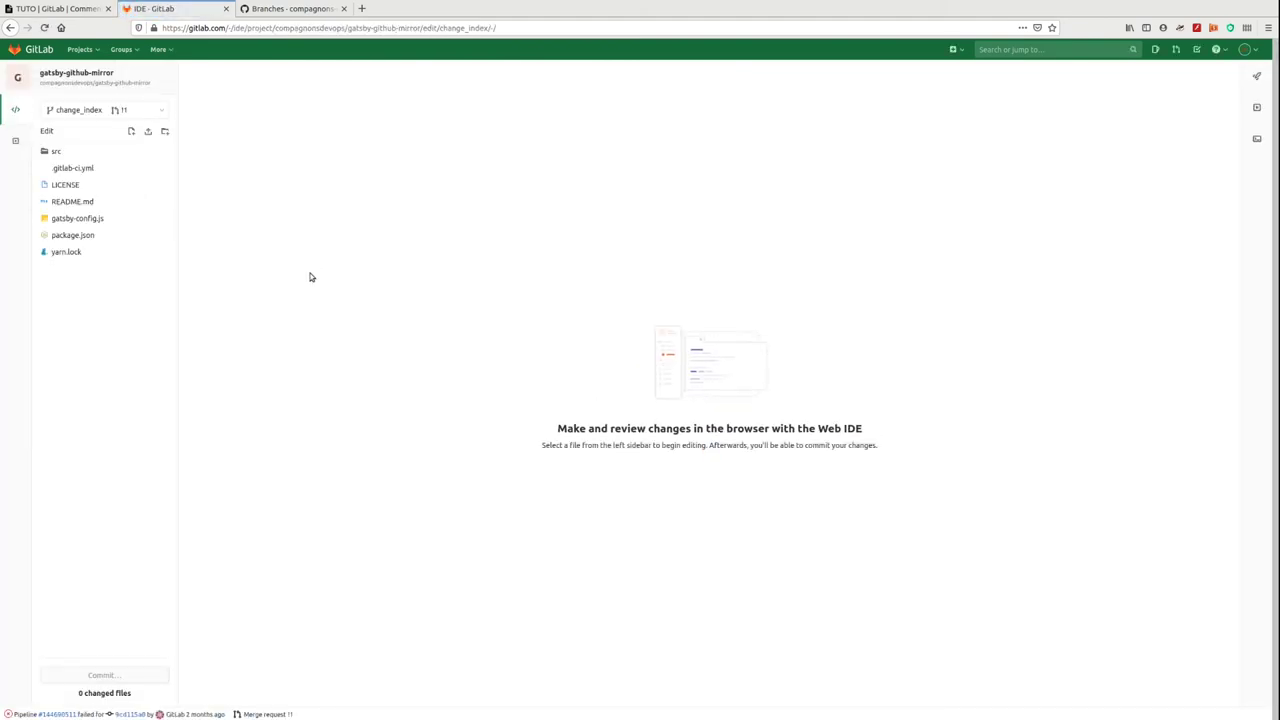
click(52, 151)
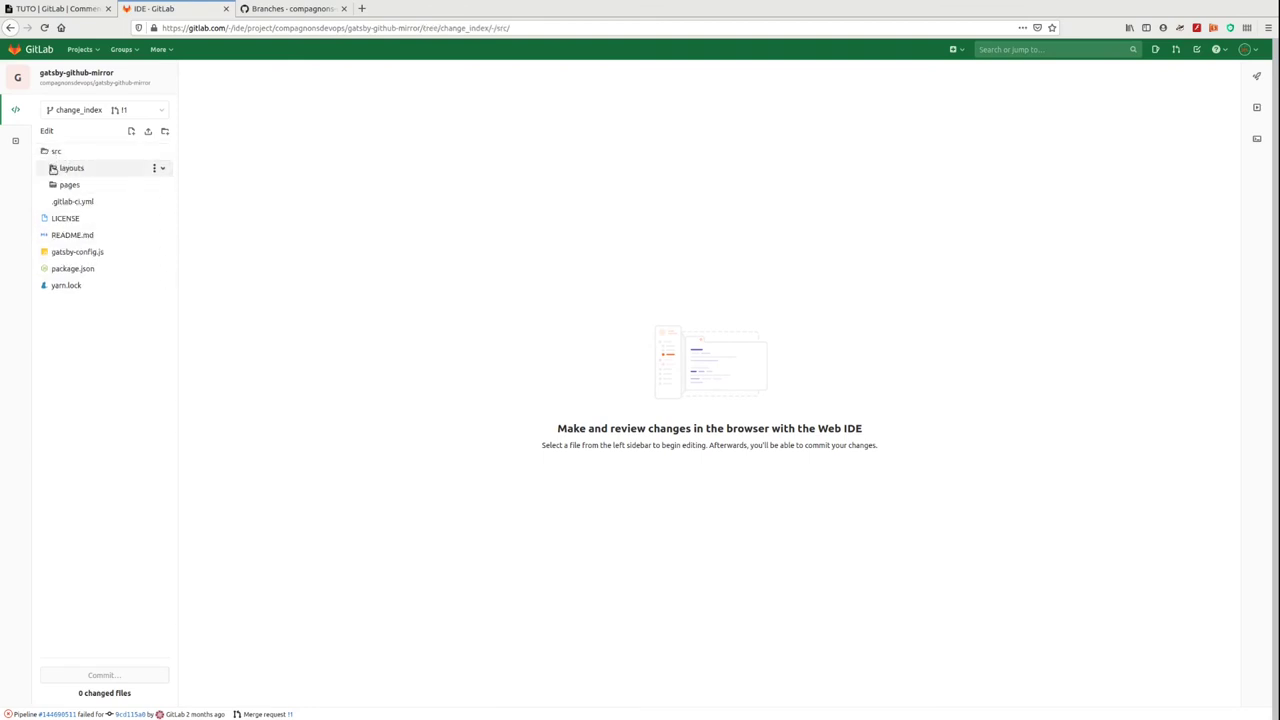
click(60, 185)
click(82, 218)
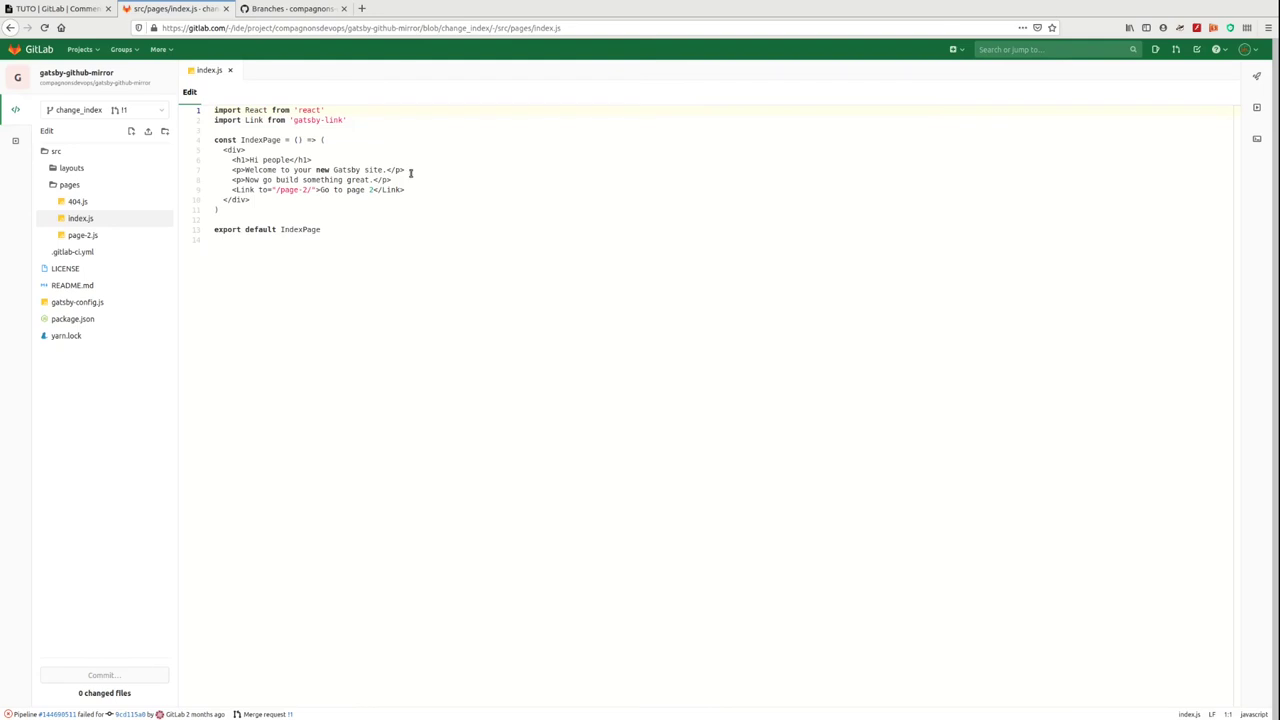
- Add the line <p>Avec mon beau mirroir.</p> below the "Welcome to your new Gatsby site." paragraph in index.js
click(410, 173)
key(Return)
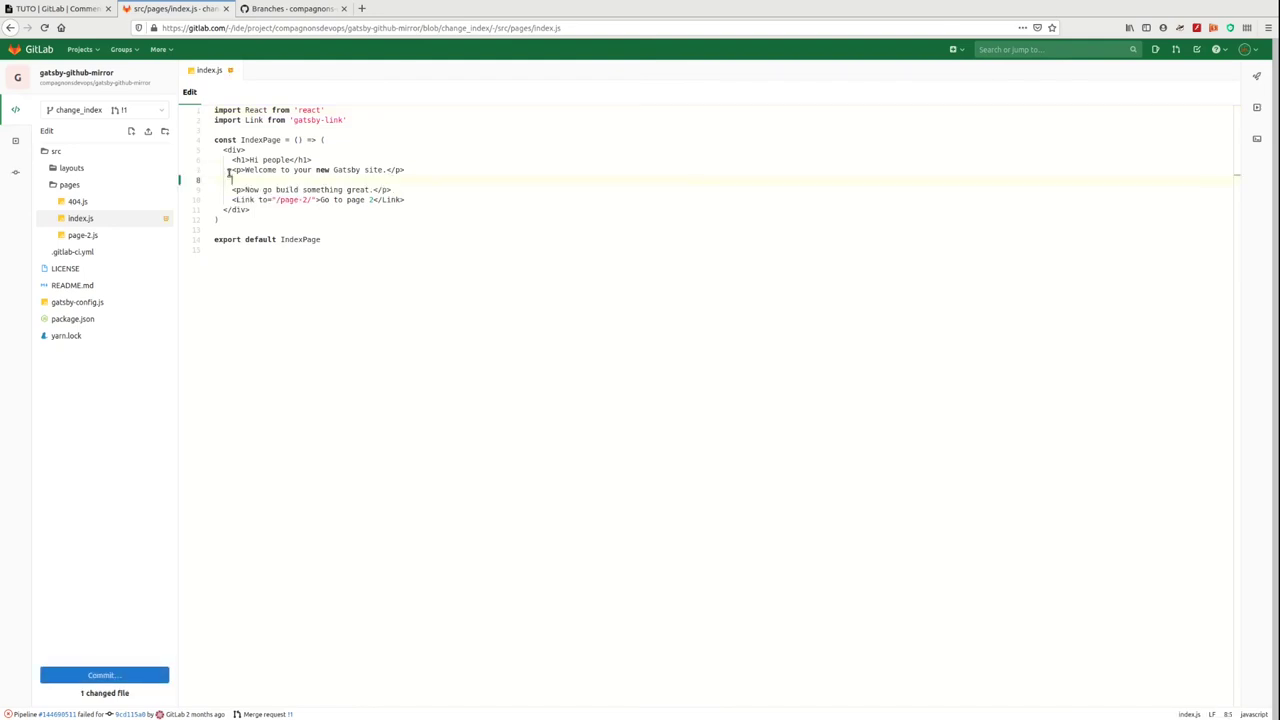
text(<p>)
text(Au)
text(ec mon bea)
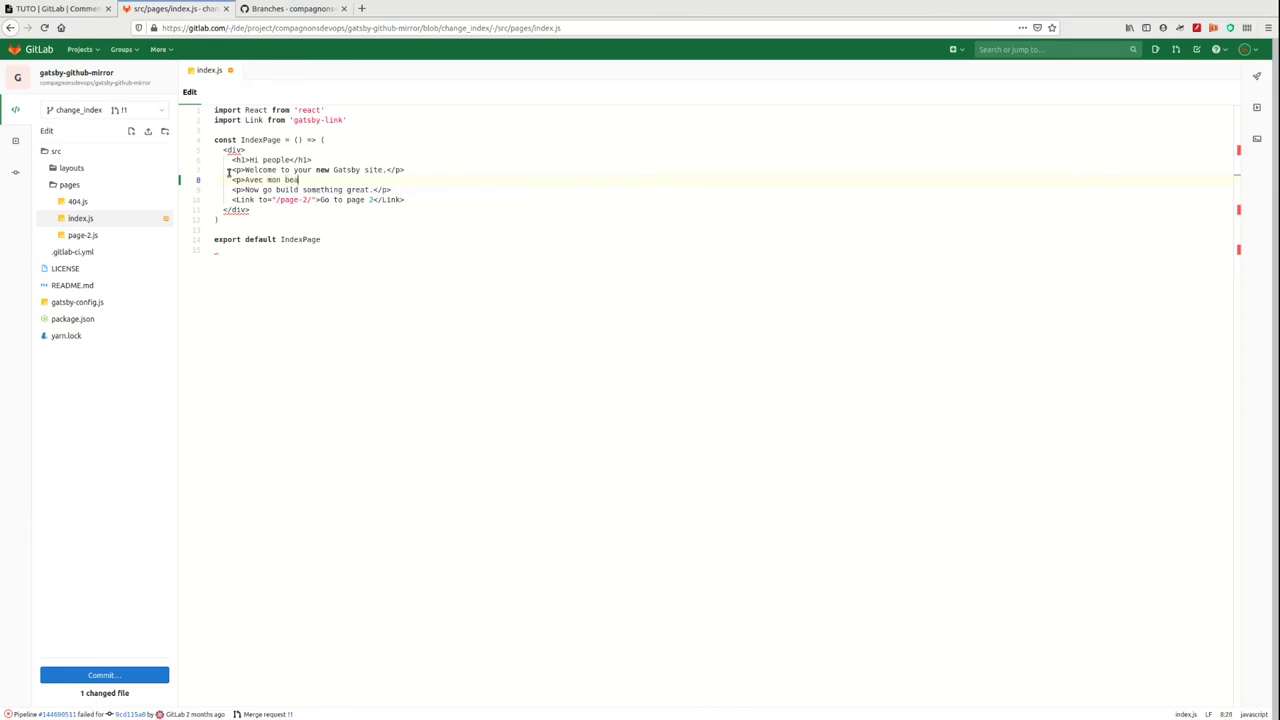
text(u mirroir.</p>)
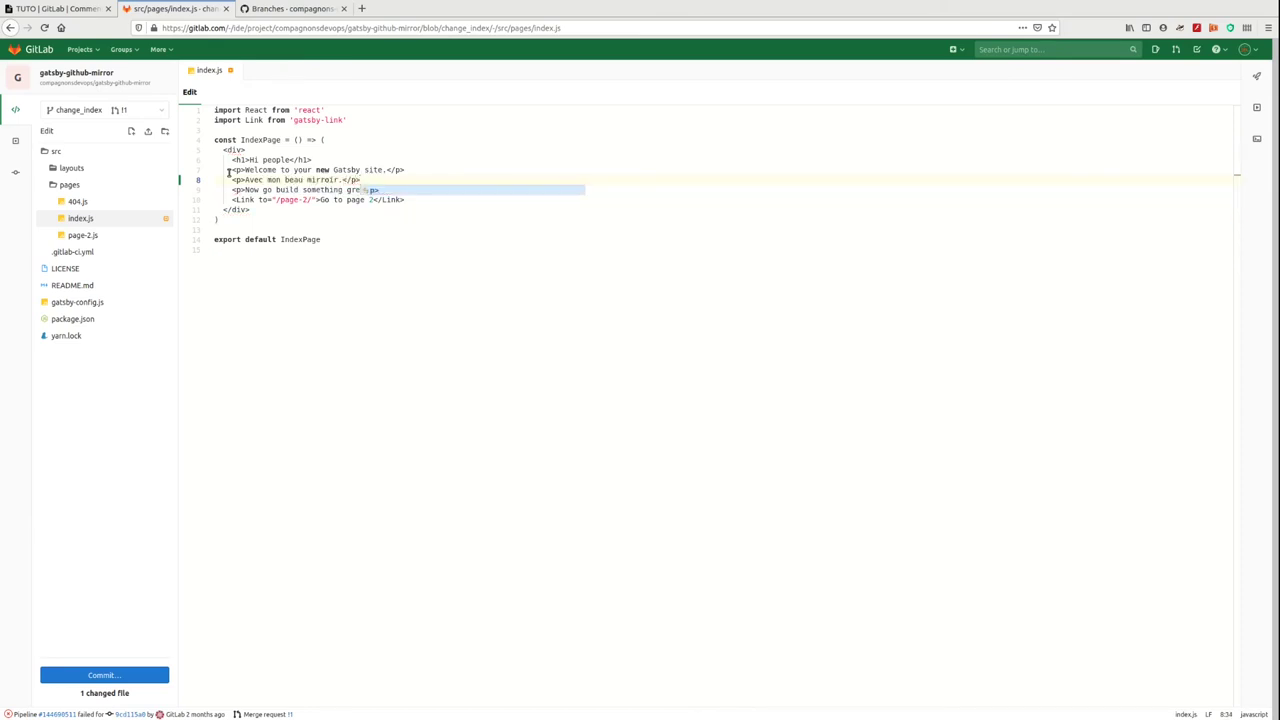
- Commit the index.js change to the change_index branch with the message "Mon beau mirroir"
click(123, 677)
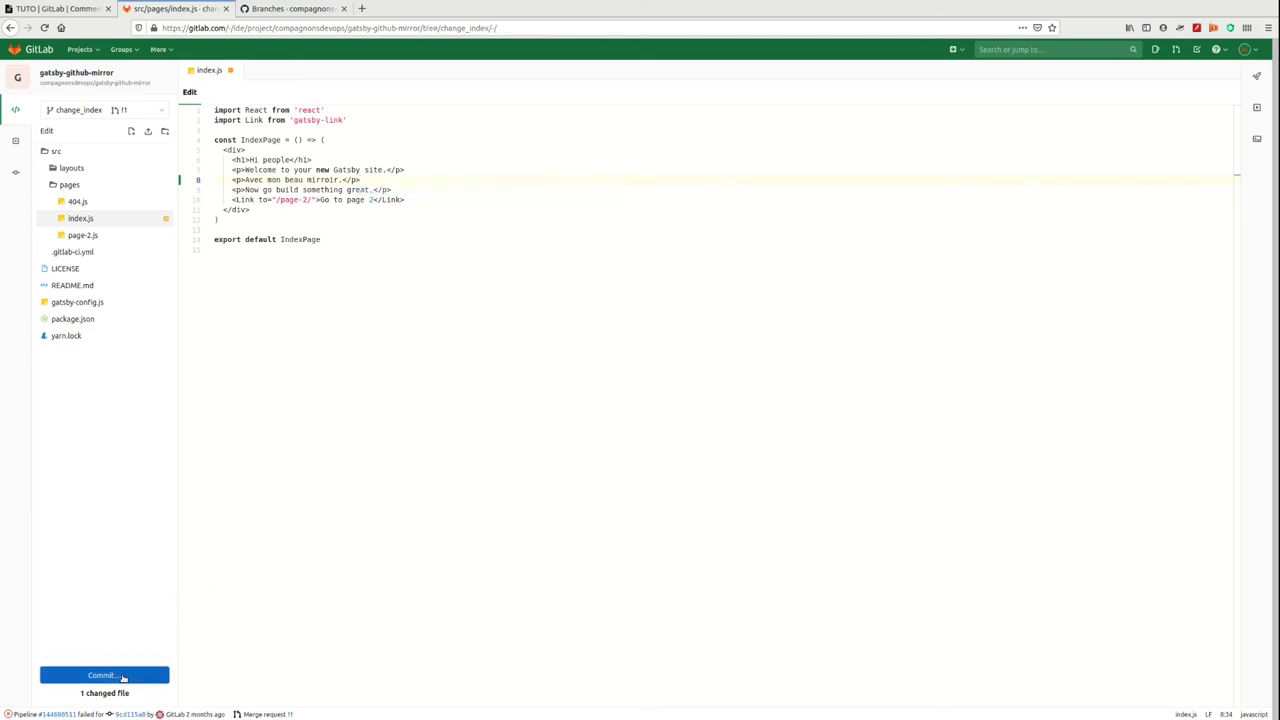
click(116, 582)
text(Mon beau mirroir)
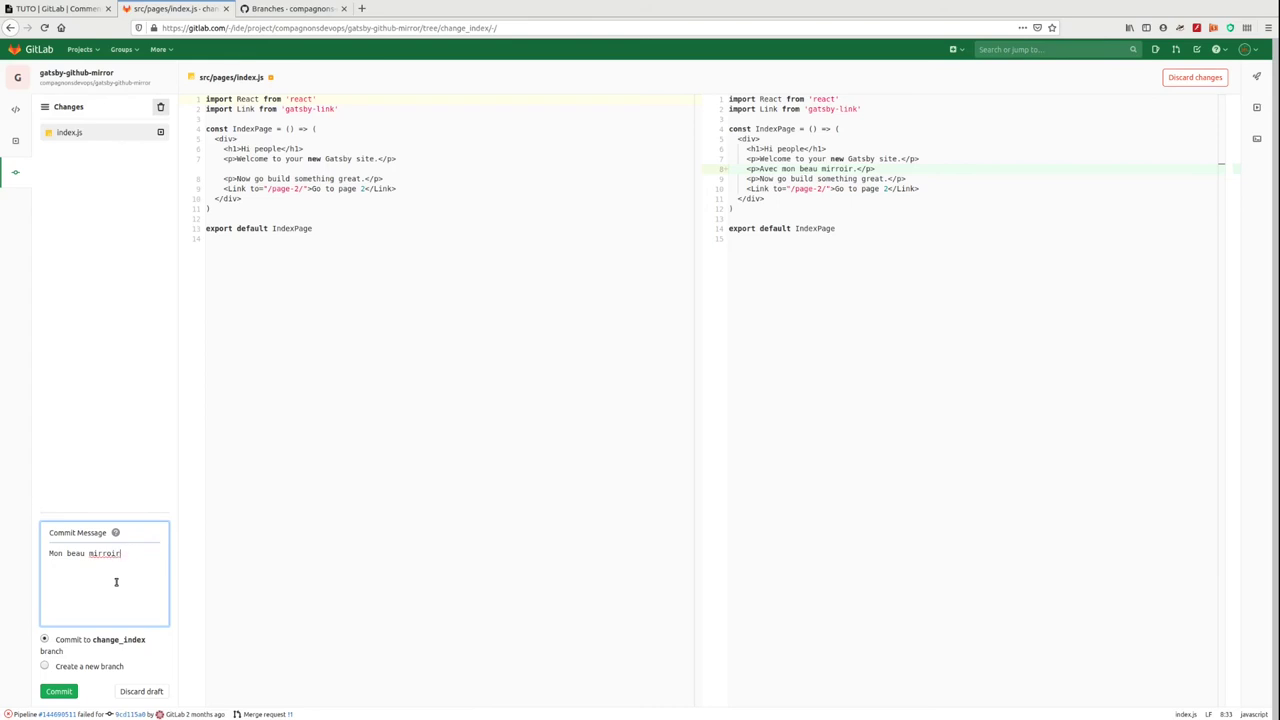
click(59, 692)
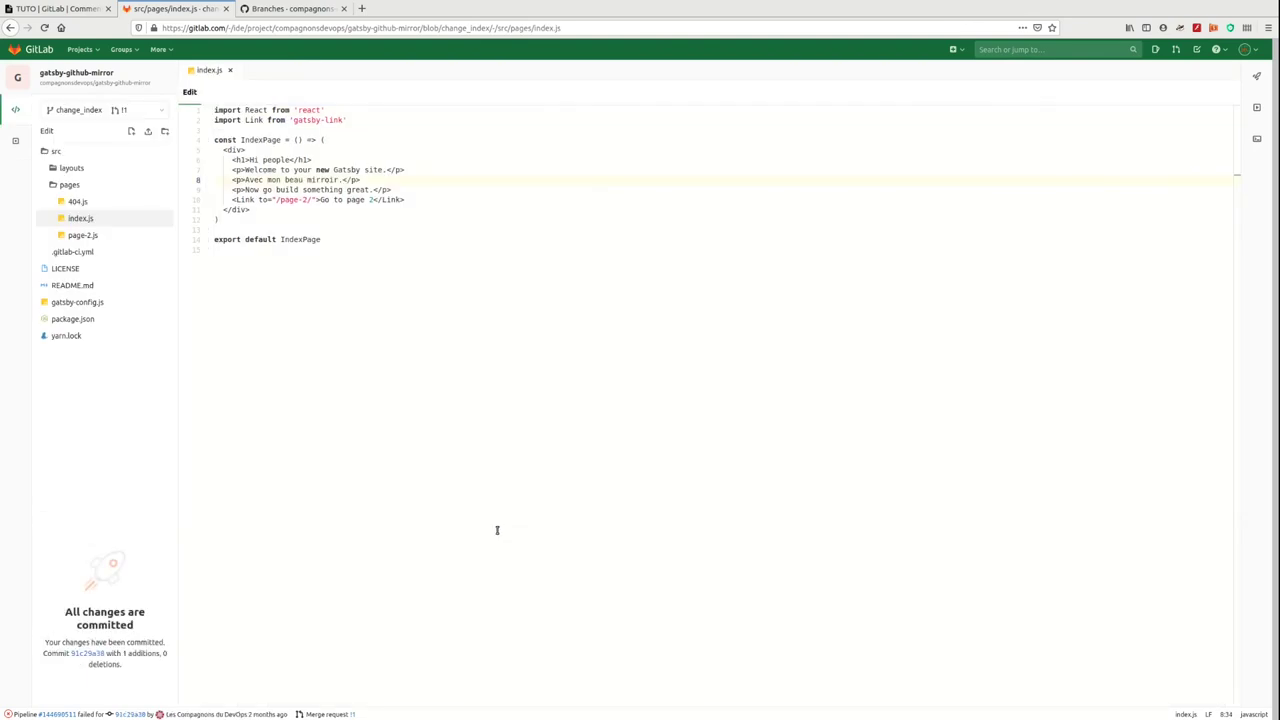
- Switch the project view to the change_index branch and examine its commit history
click(87, 653)
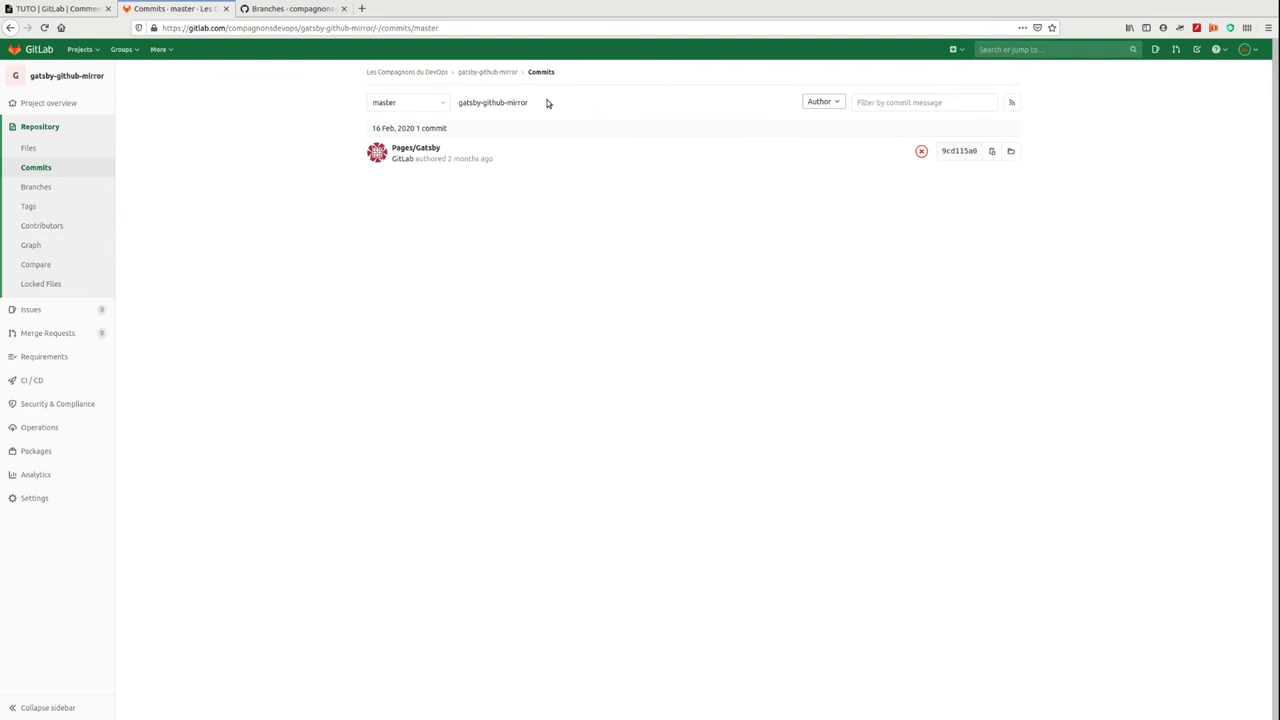
click(488, 72)
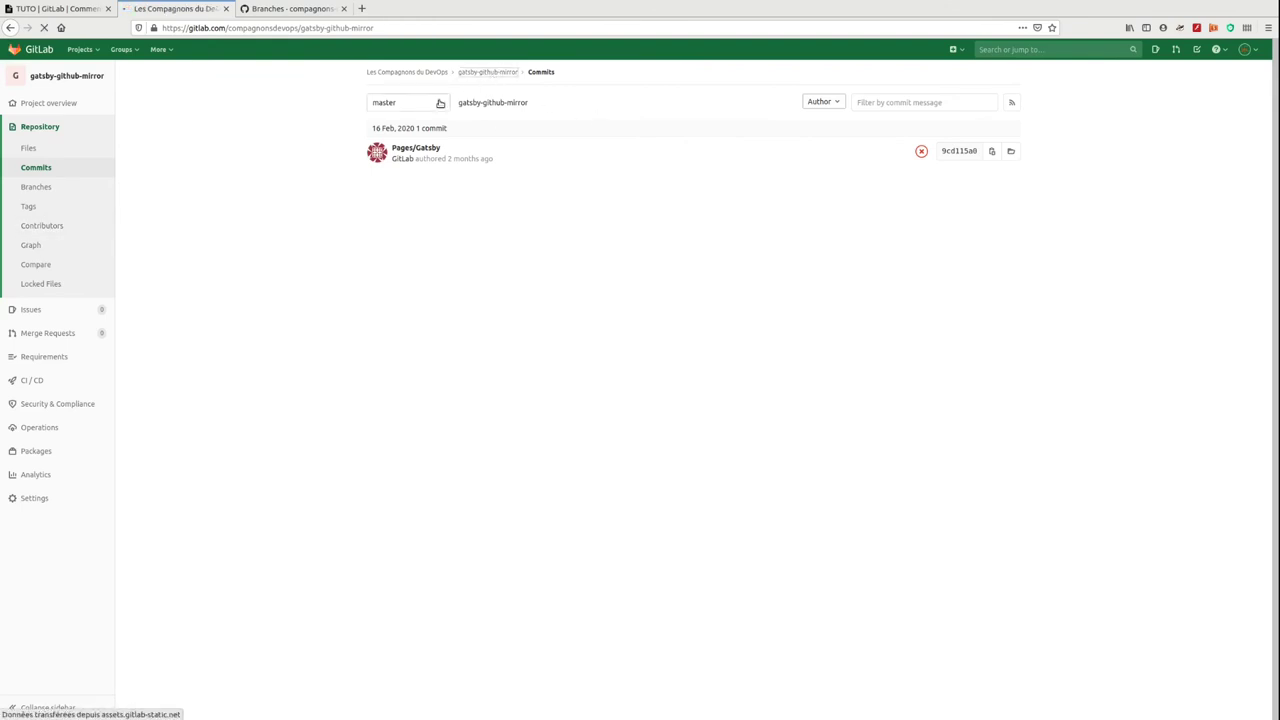
click(494, 233)
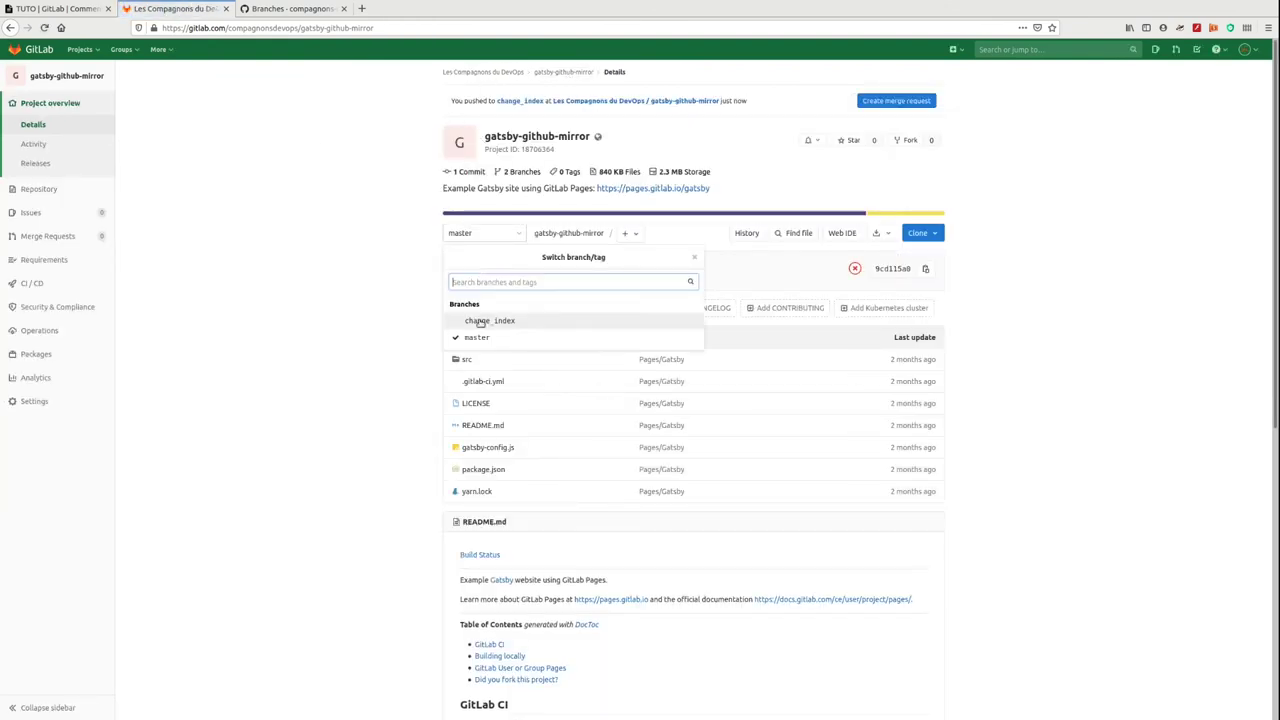
click(478, 321)
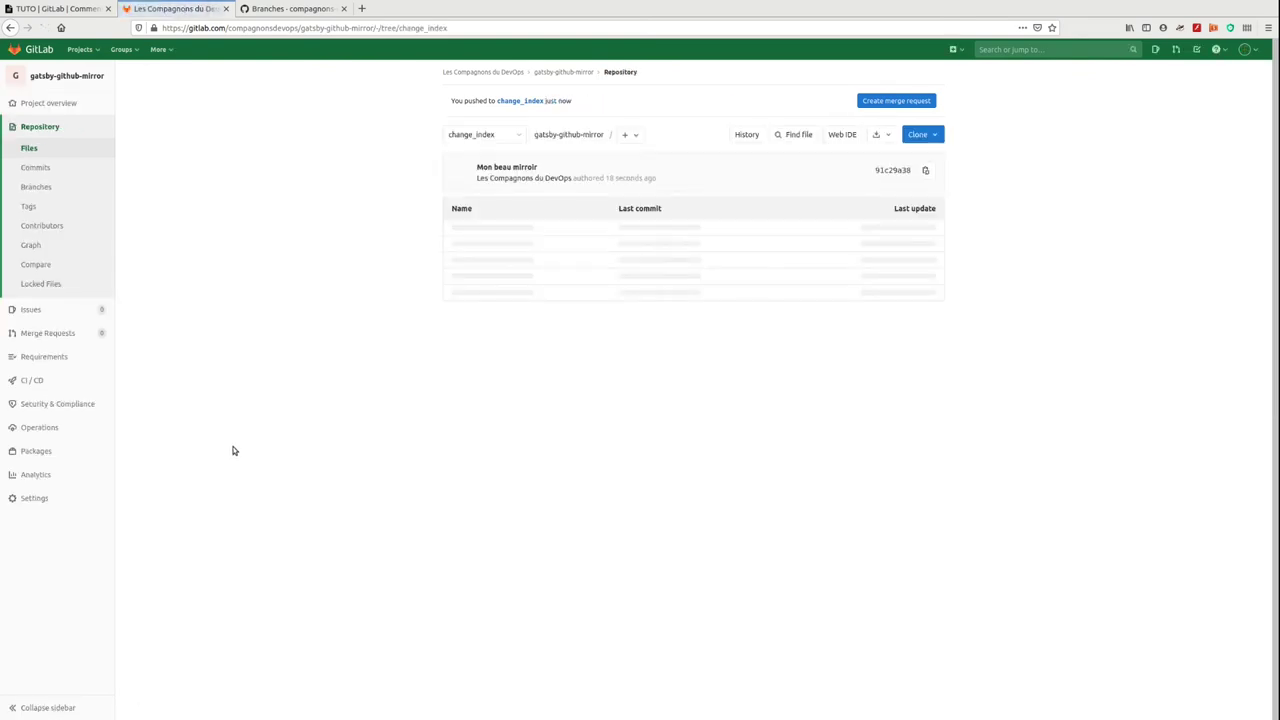
click(747, 134)
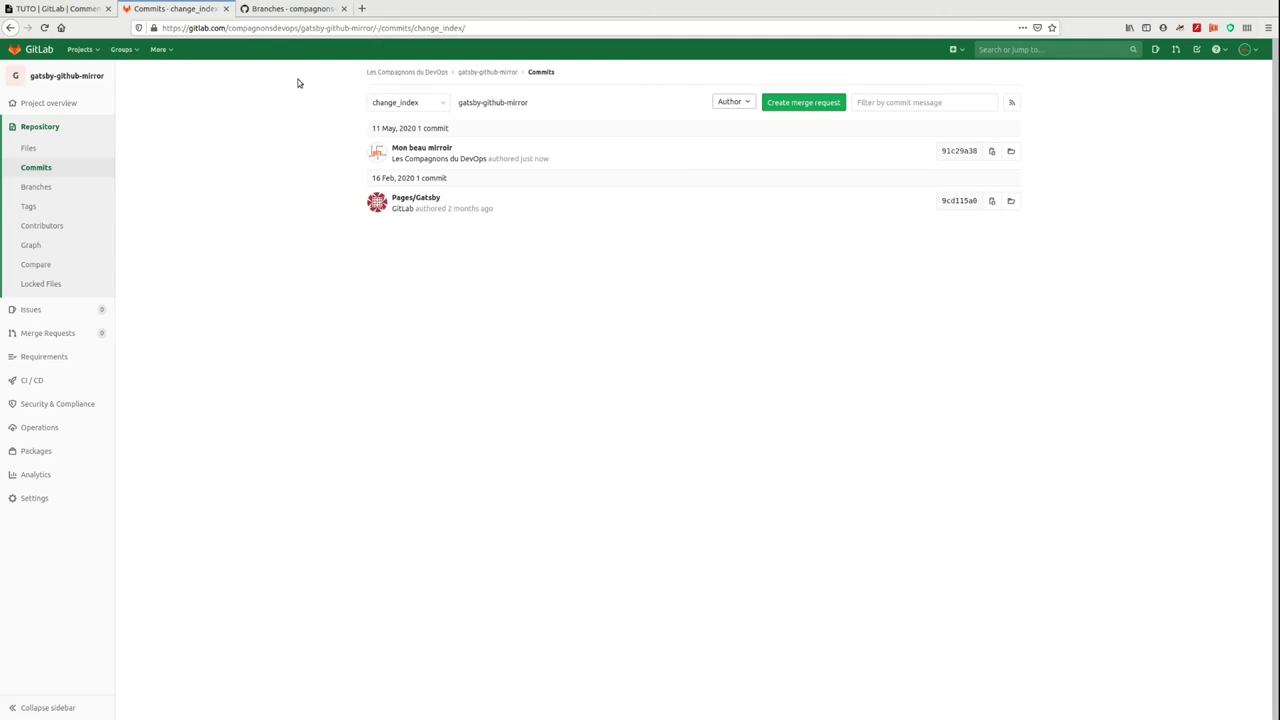
- Reload the branch list of mon_beau_mirroir on GitHub to look for change_index, and return to GitLab
click(295, 9)
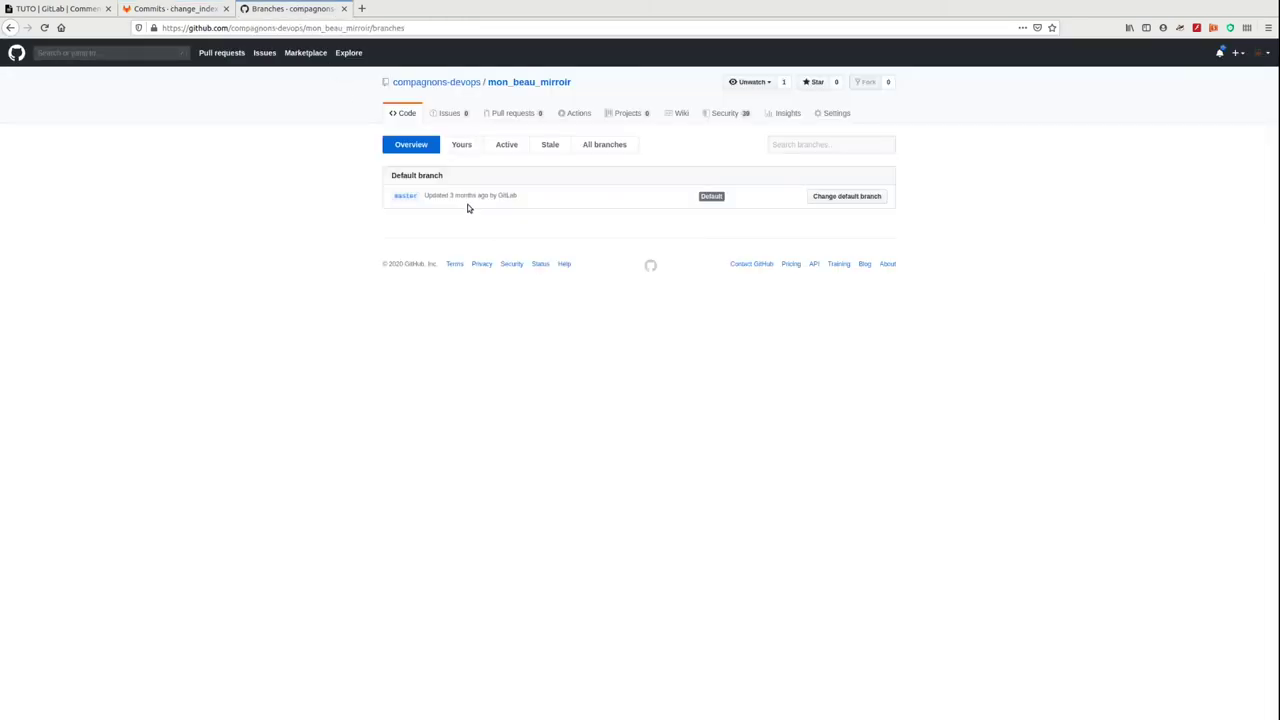
click(417, 29)
key(Return)
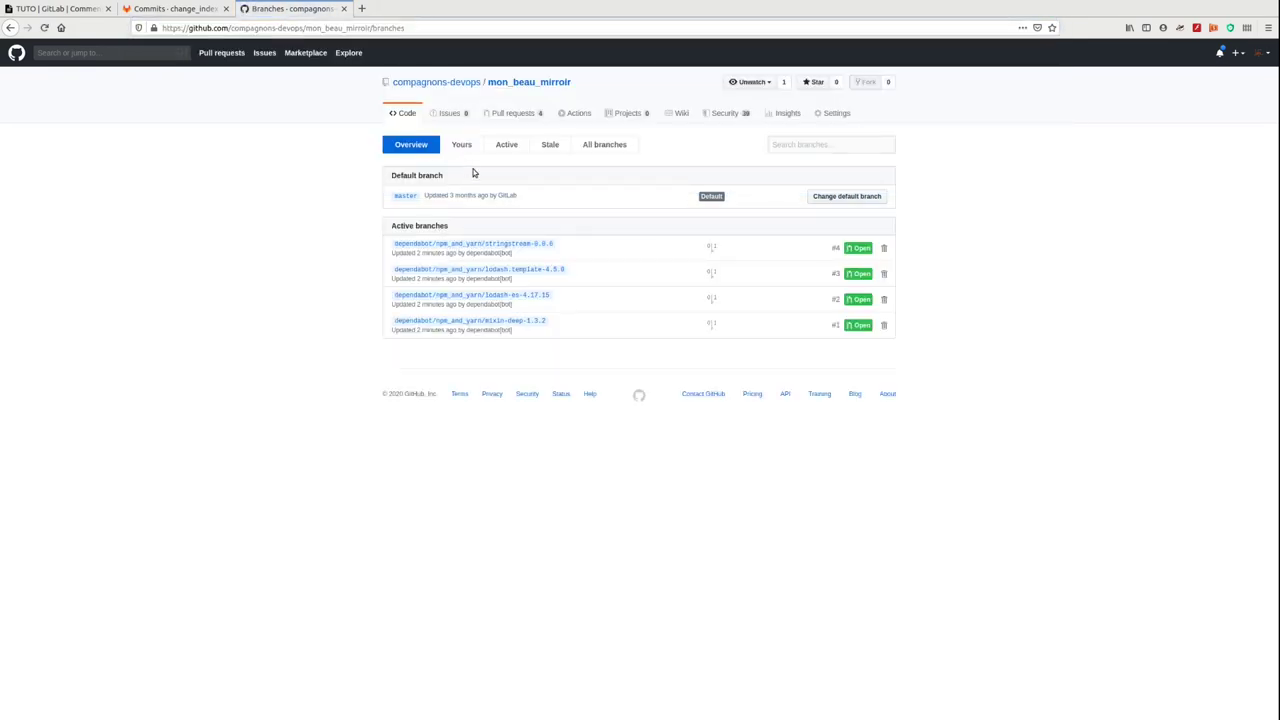
click(151, 10)
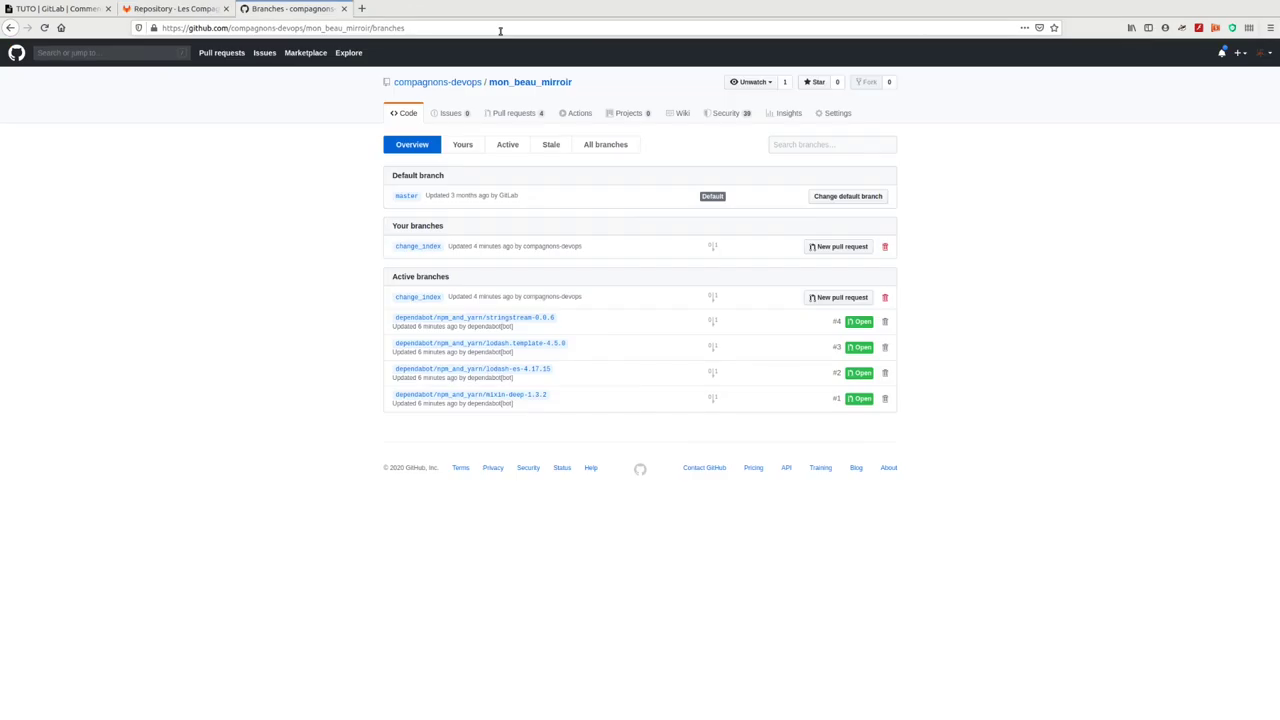
- On GitHub, open the "Mon beau mirroir" commit of the change_index branch and highlight its added paragraph
click(426, 248)
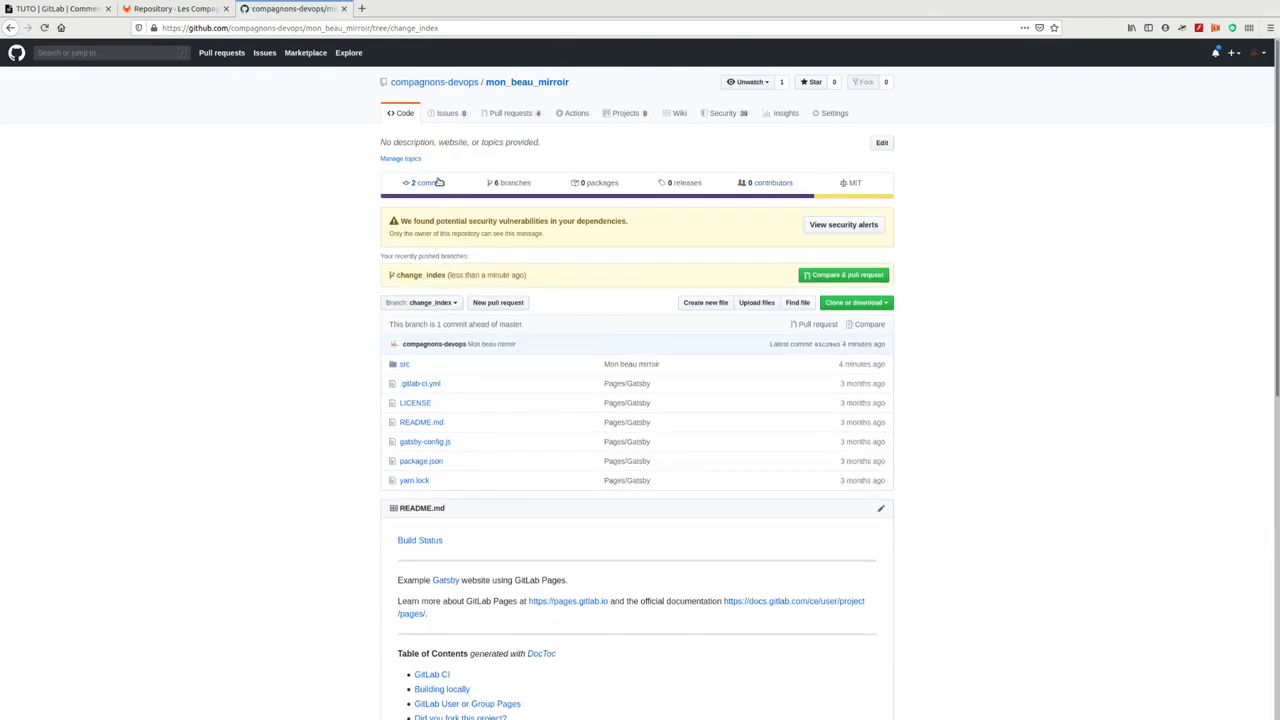
click(428, 182)
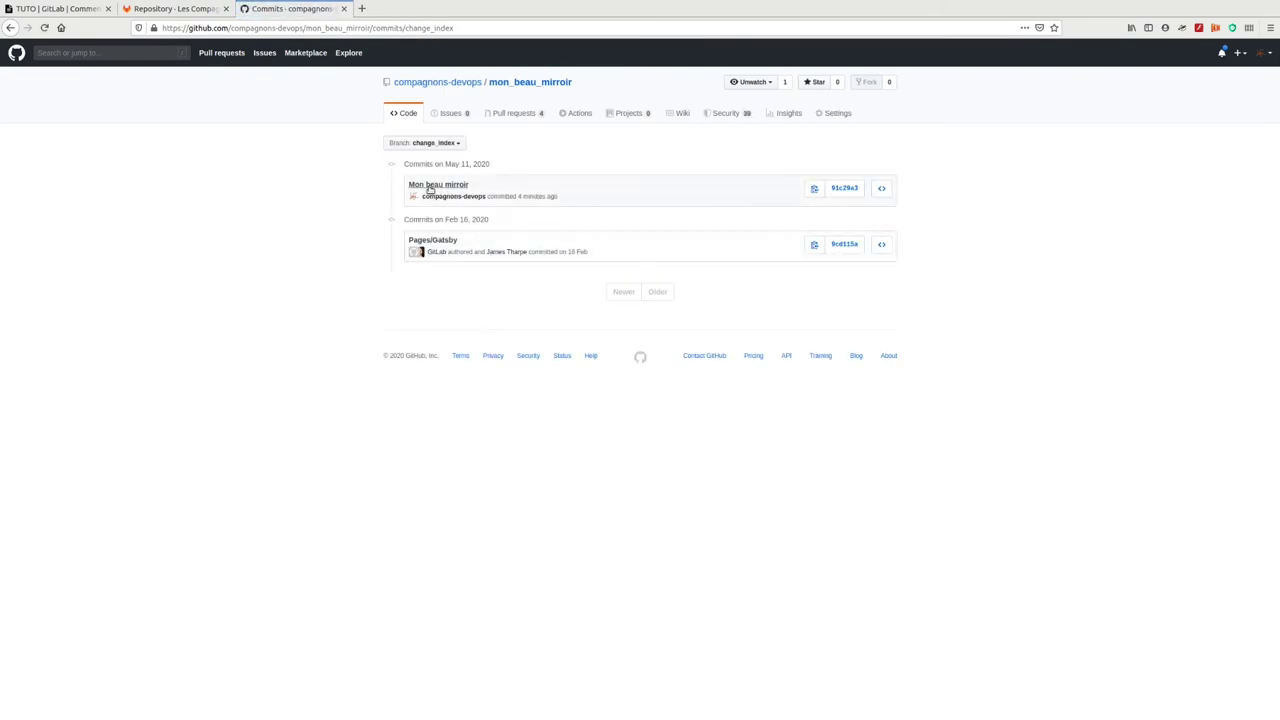
click(465, 189)
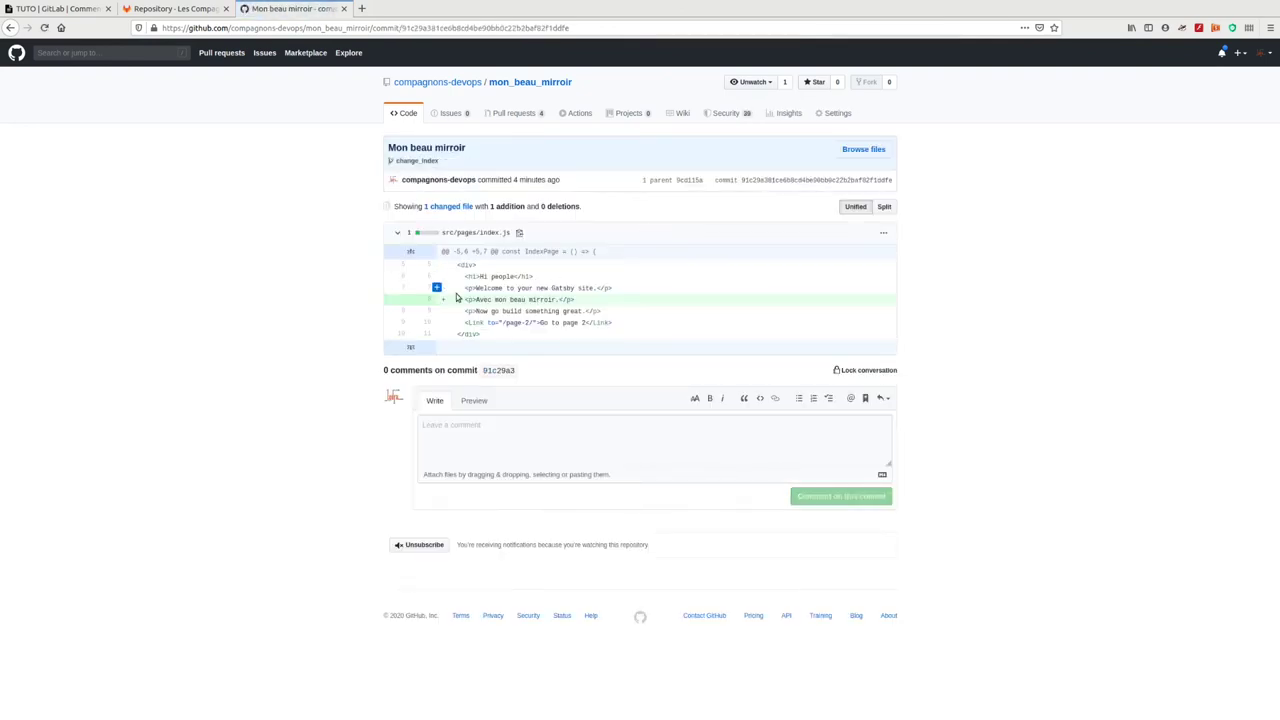
drag(466, 299, 580, 301)
- Review GitLab's mirror settings alongside the GitHub commit, and return to the Ressources slide of the tutorial presentation
click(175, 9)
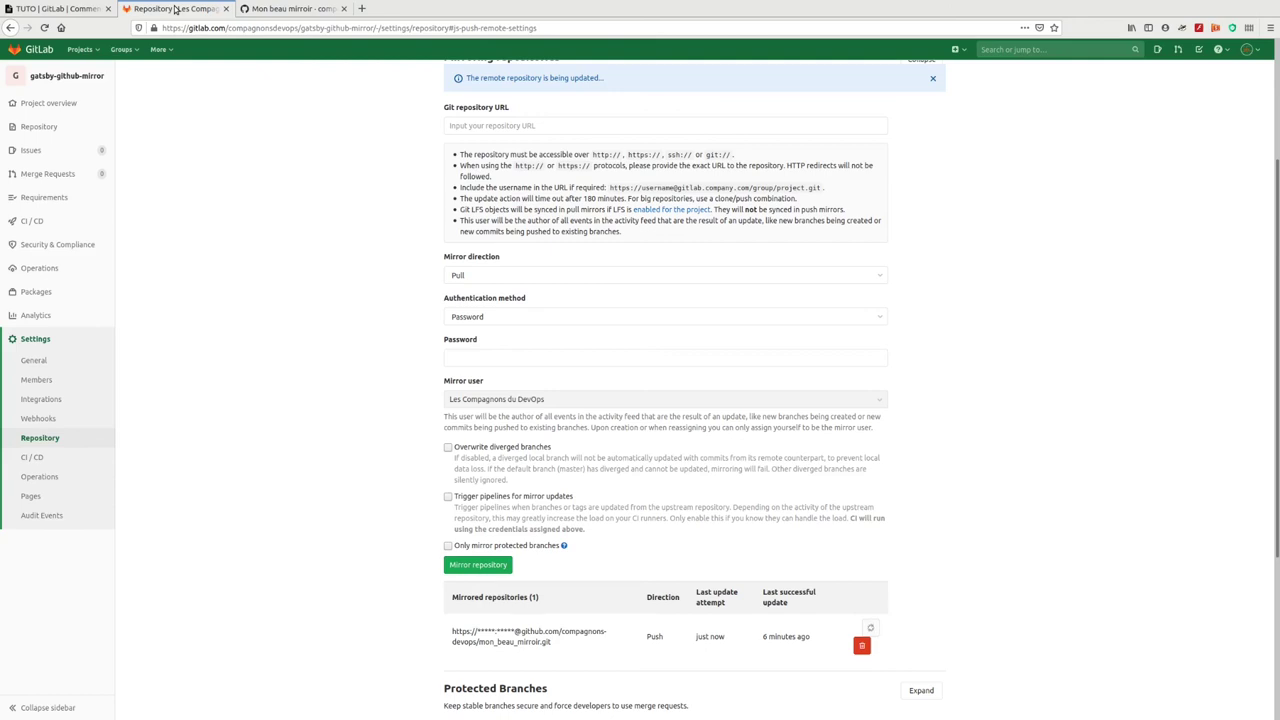
click(305, 8)
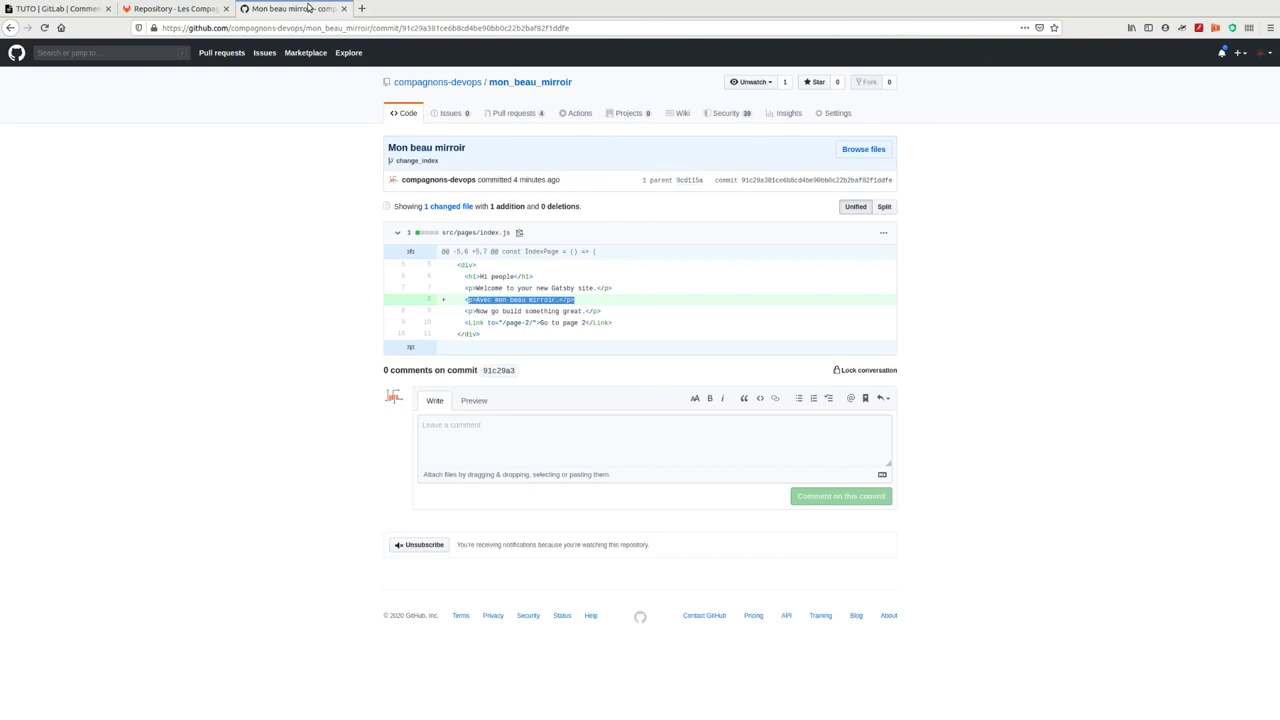
click(188, 8)
click(75, 10)
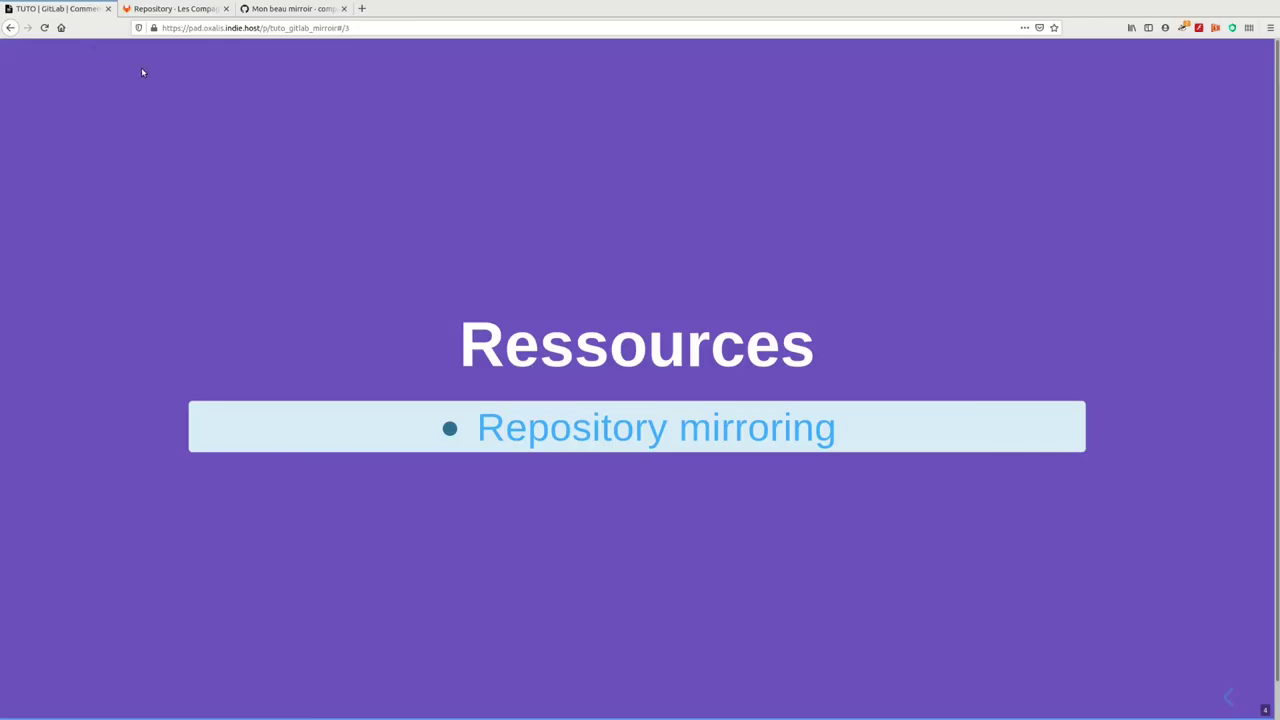